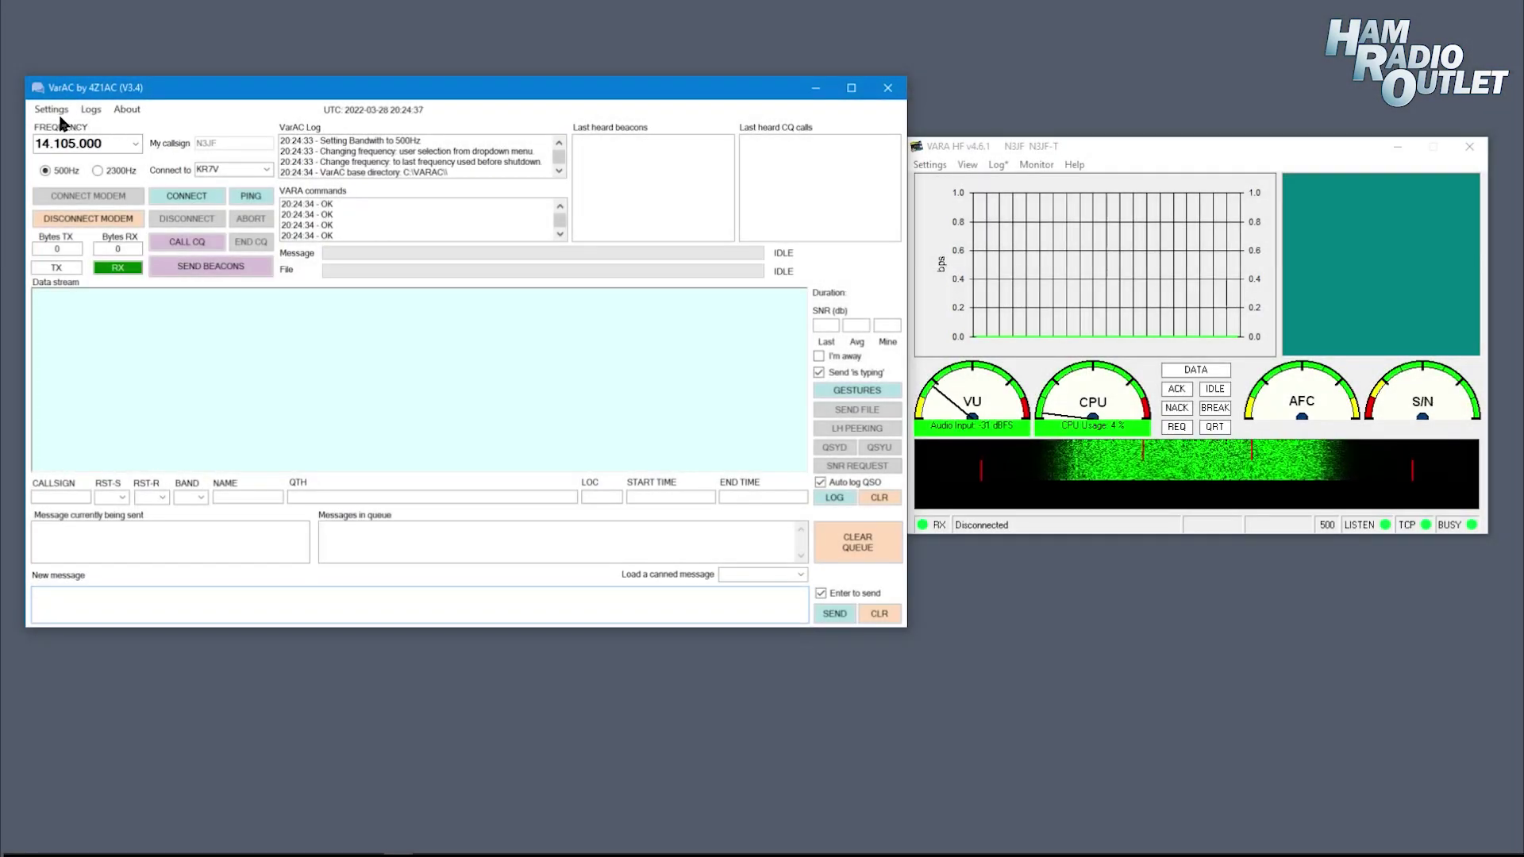
- Open the PTT and VARA configurations, and the canned (predefined) messages settings
{"action": "left_click", "coordinate": [54, 110]}
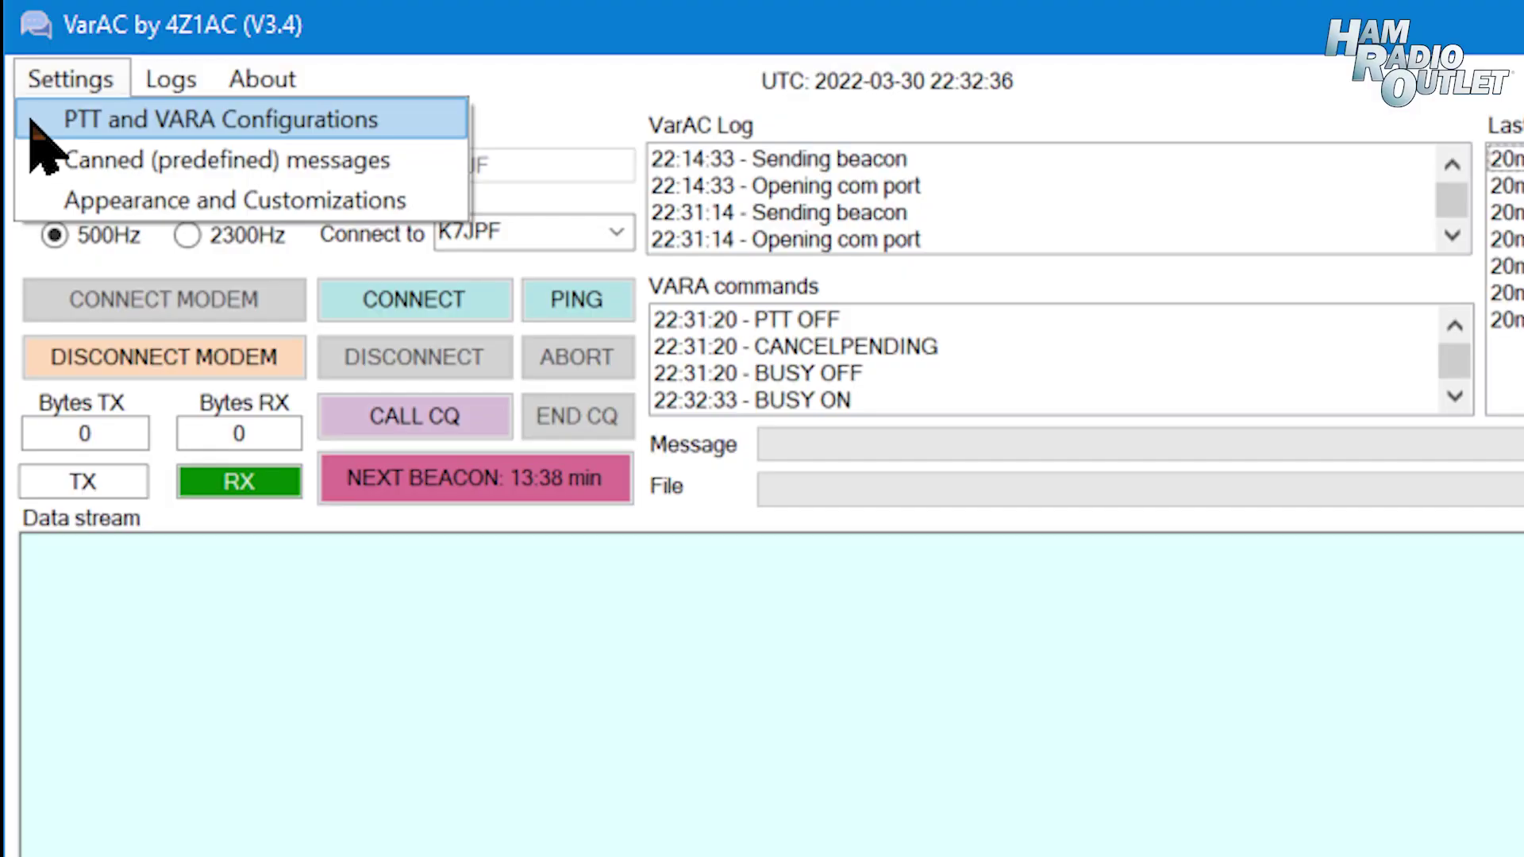
{"action": "left_click", "coordinate": [31, 120]}
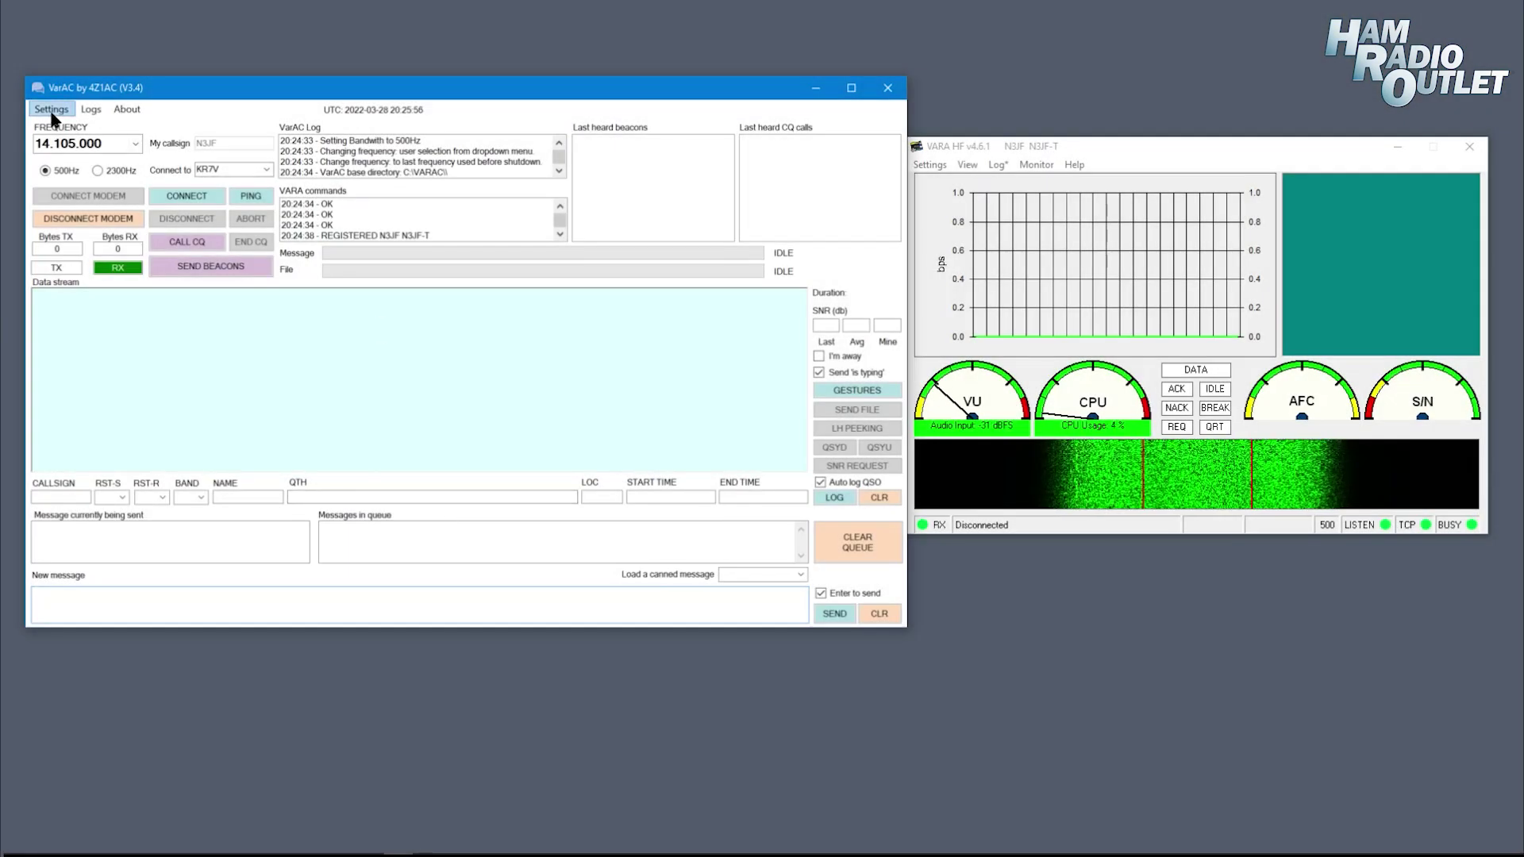
{"action": "left_click", "coordinate": [51, 111]}
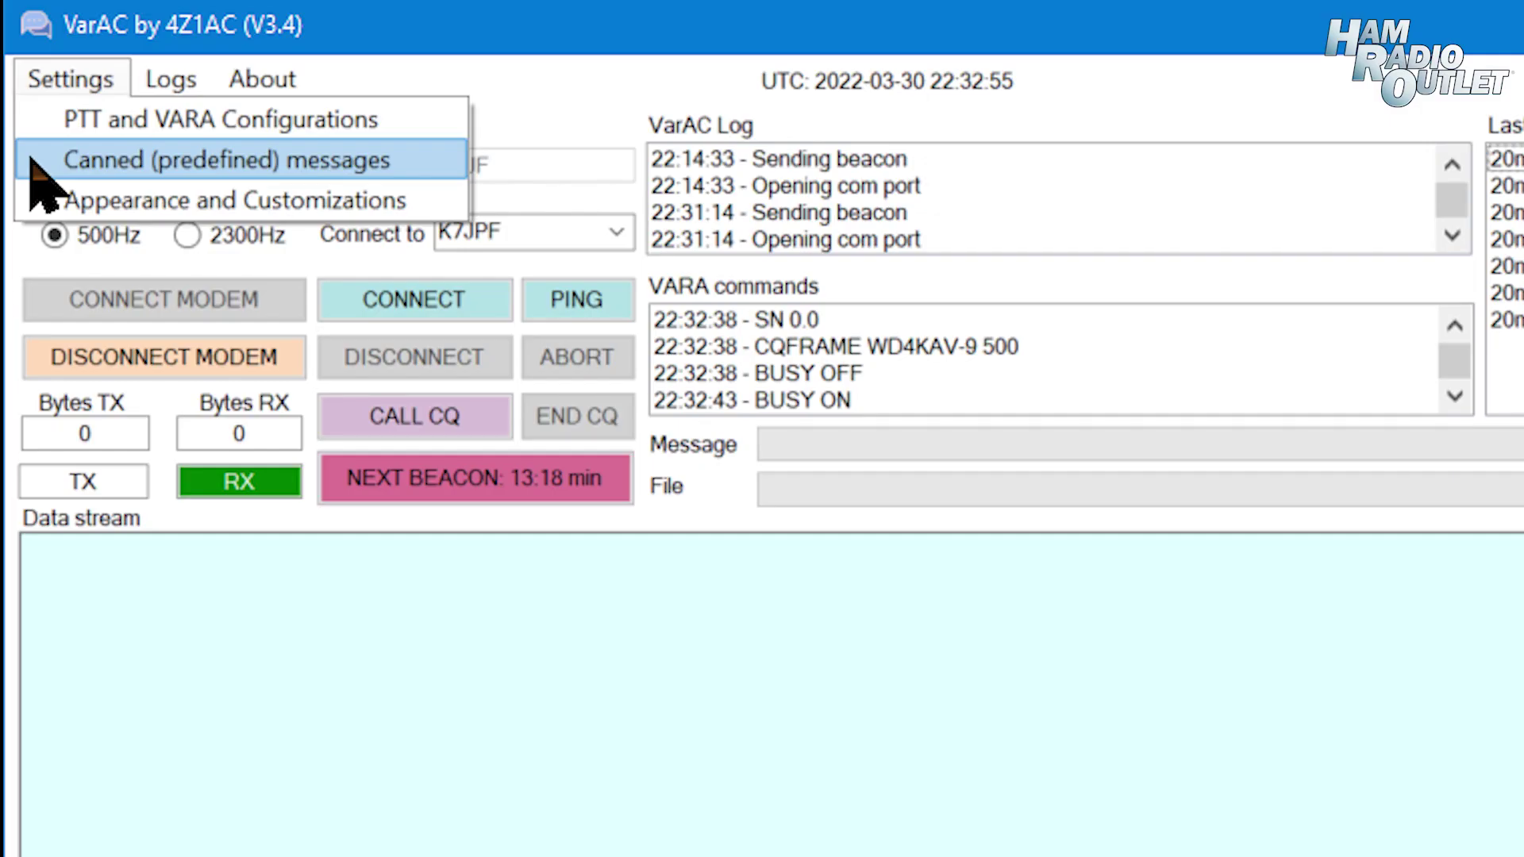
{"action": "left_click", "coordinate": [36, 161]}
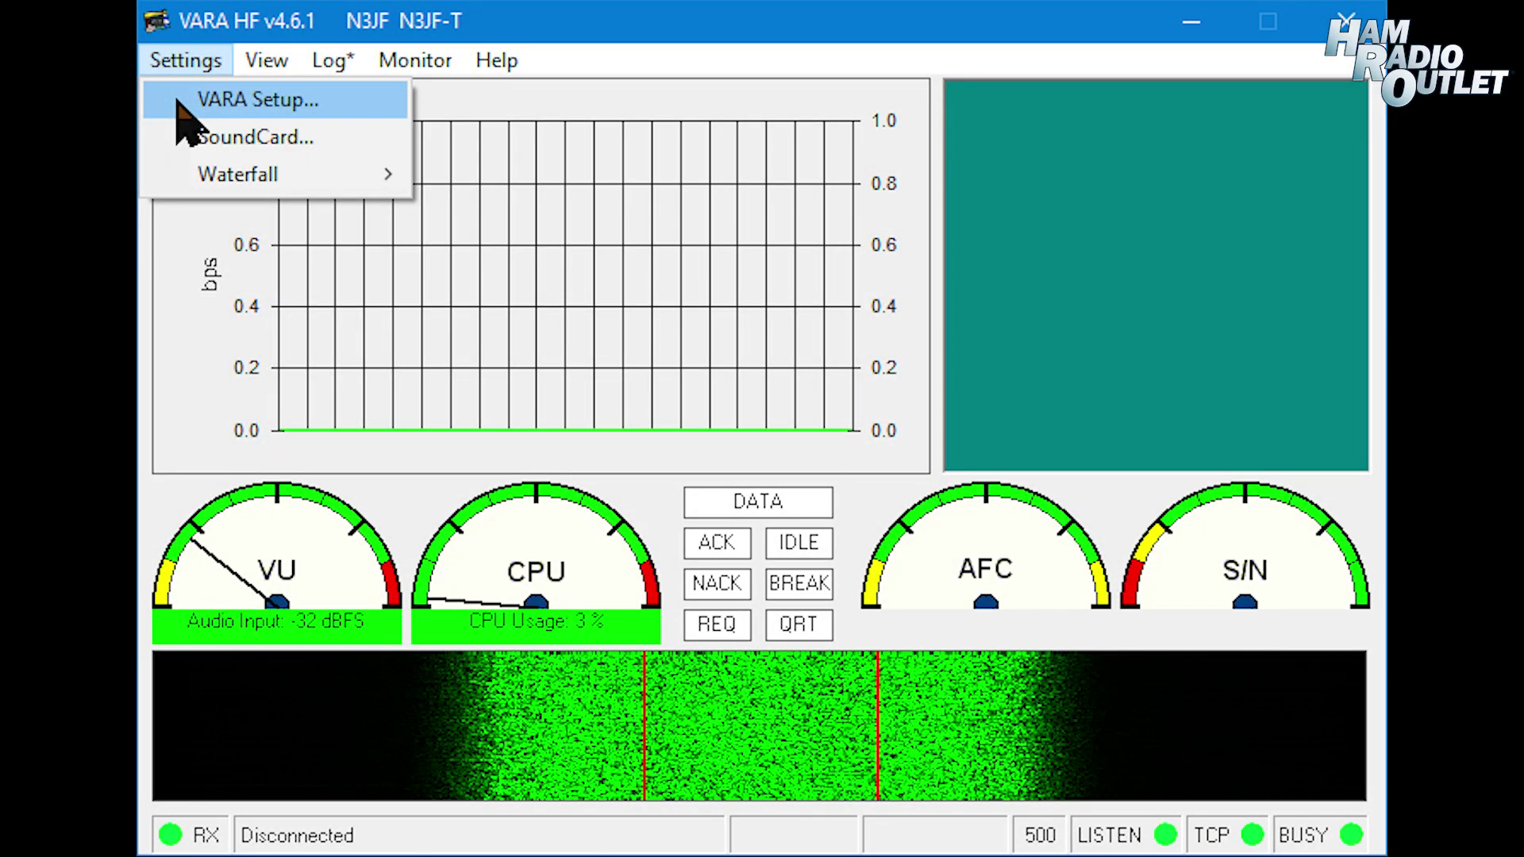
- Switch to VARA HF and open its VARA Setup and SoundCard settings
{"action": "left_click", "coordinate": [177, 102]}
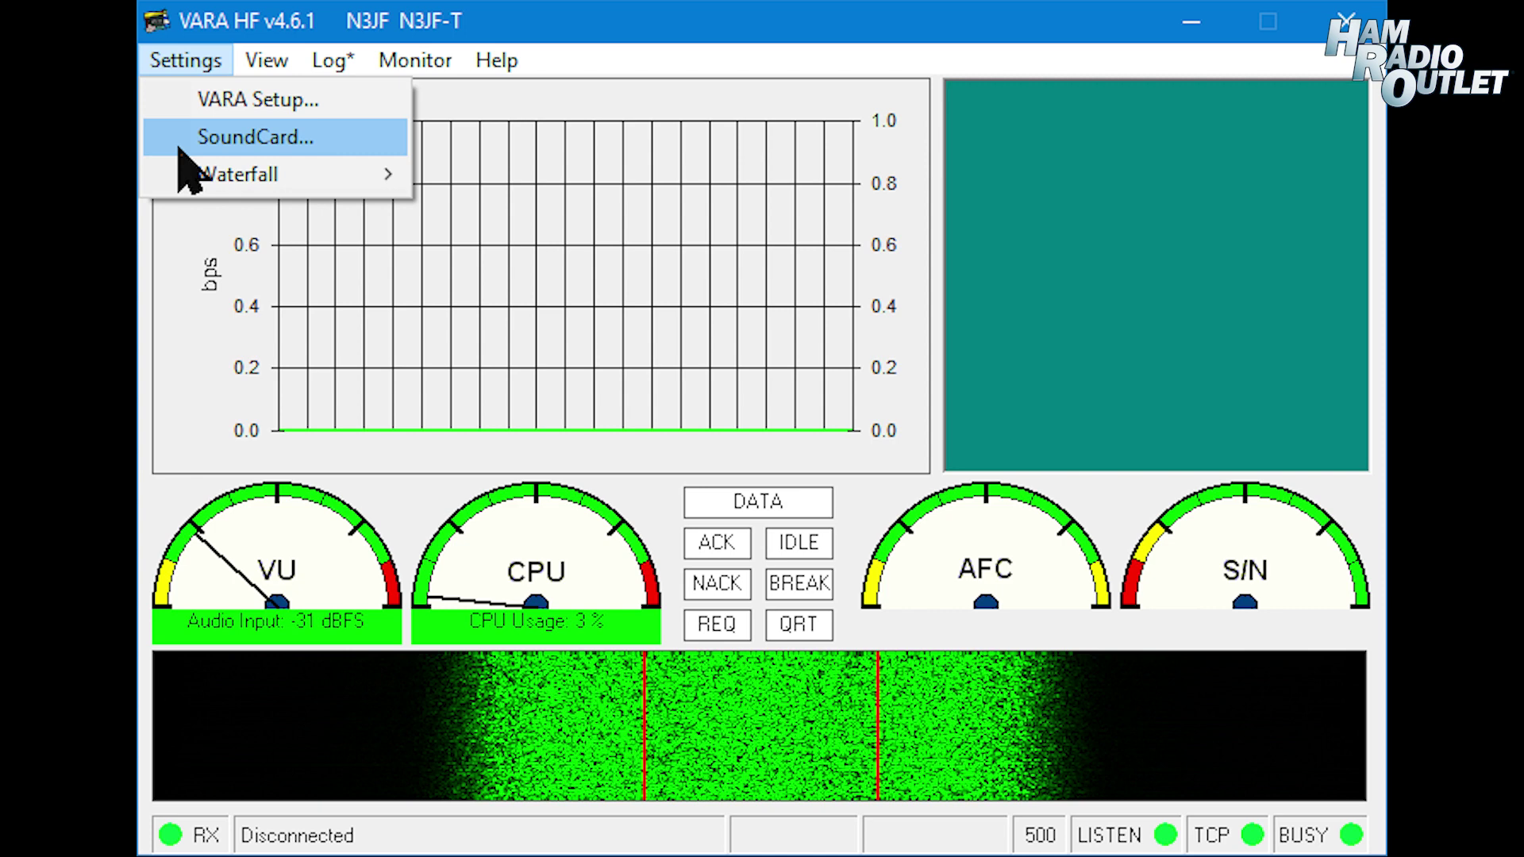
{"action": "left_click", "coordinate": [180, 149]}
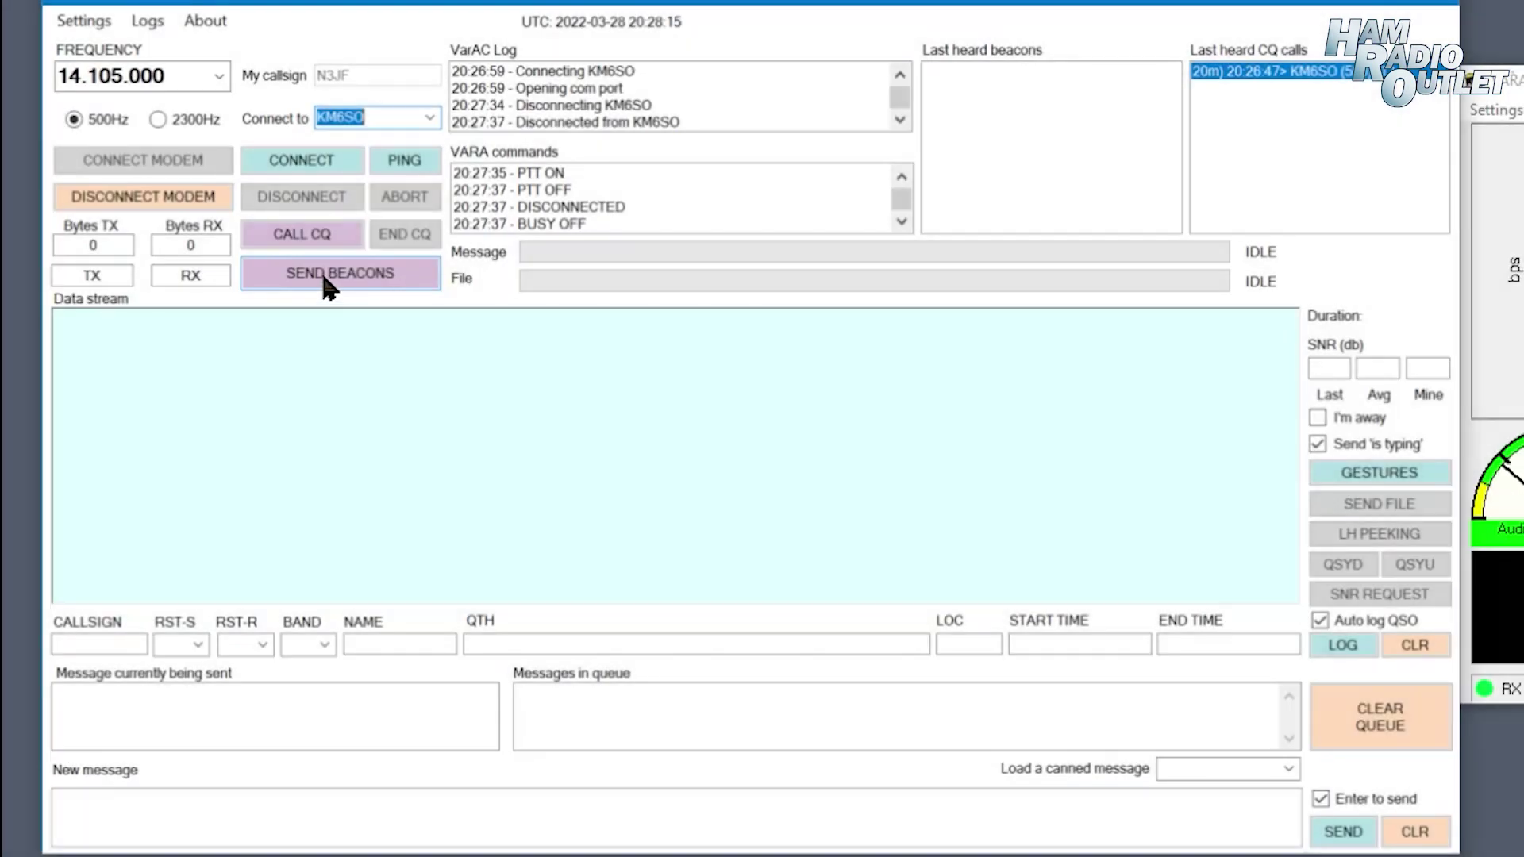
- Send beacons on 14.105.000 and, after changing the frequency, on 21.105.000
{"action": "left_click", "coordinate": [325, 278]}
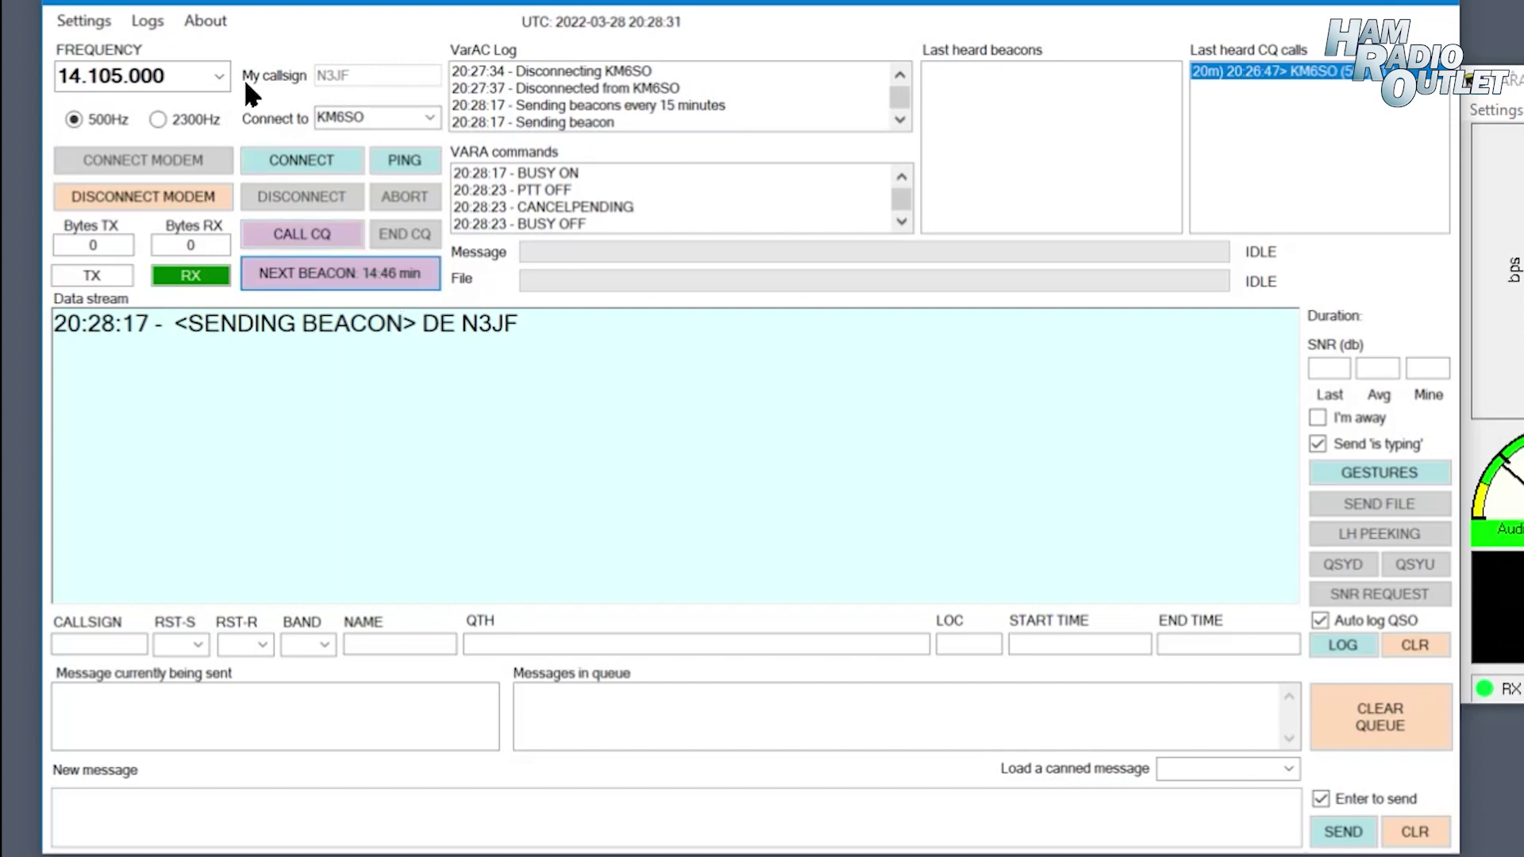
{"action": "left_click", "coordinate": [219, 69]}
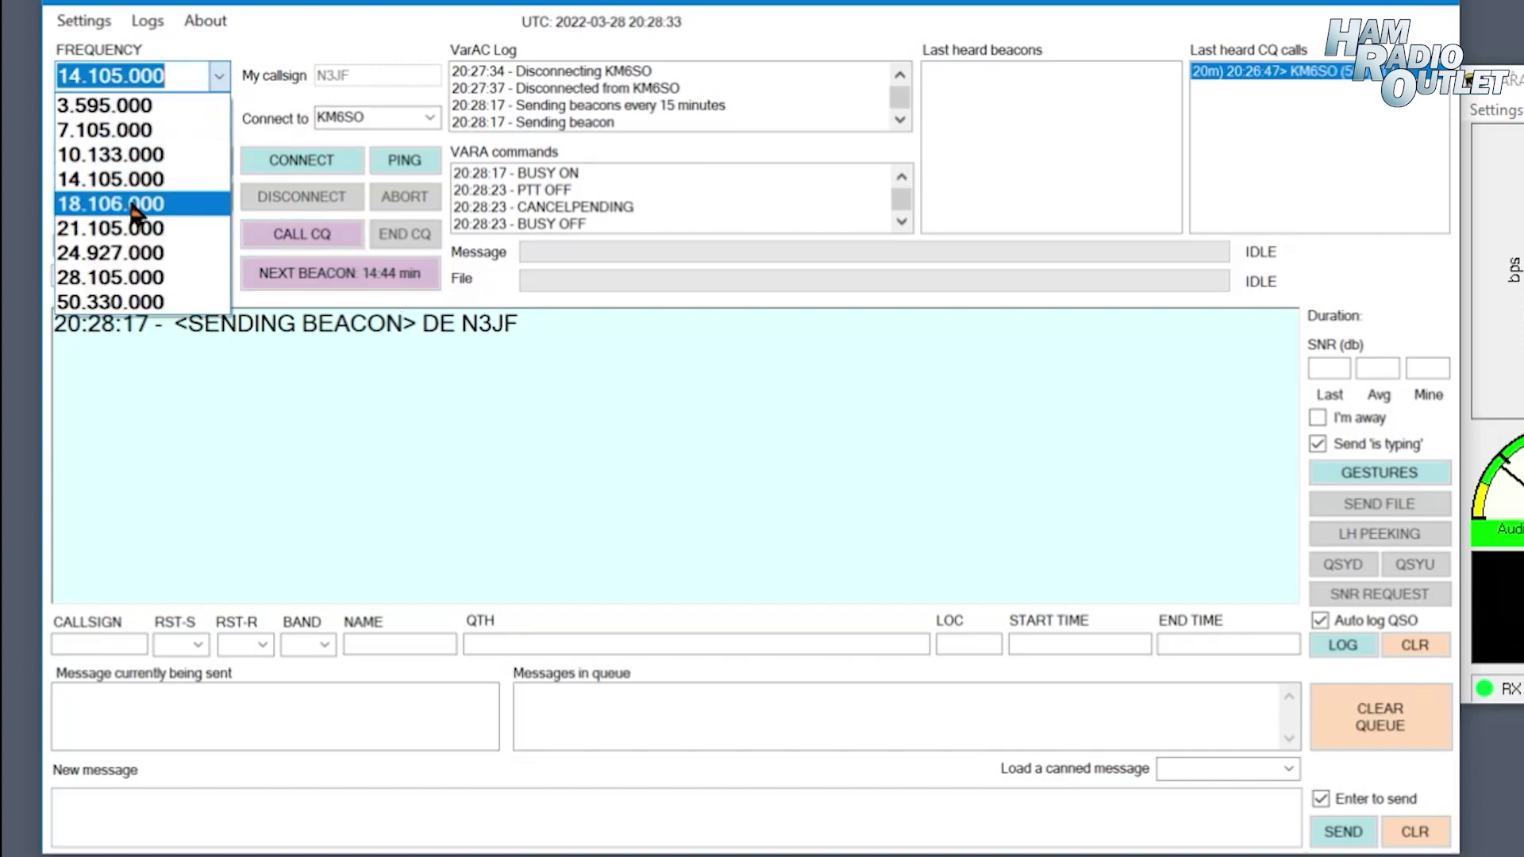
{"action": "left_click", "coordinate": [129, 229]}
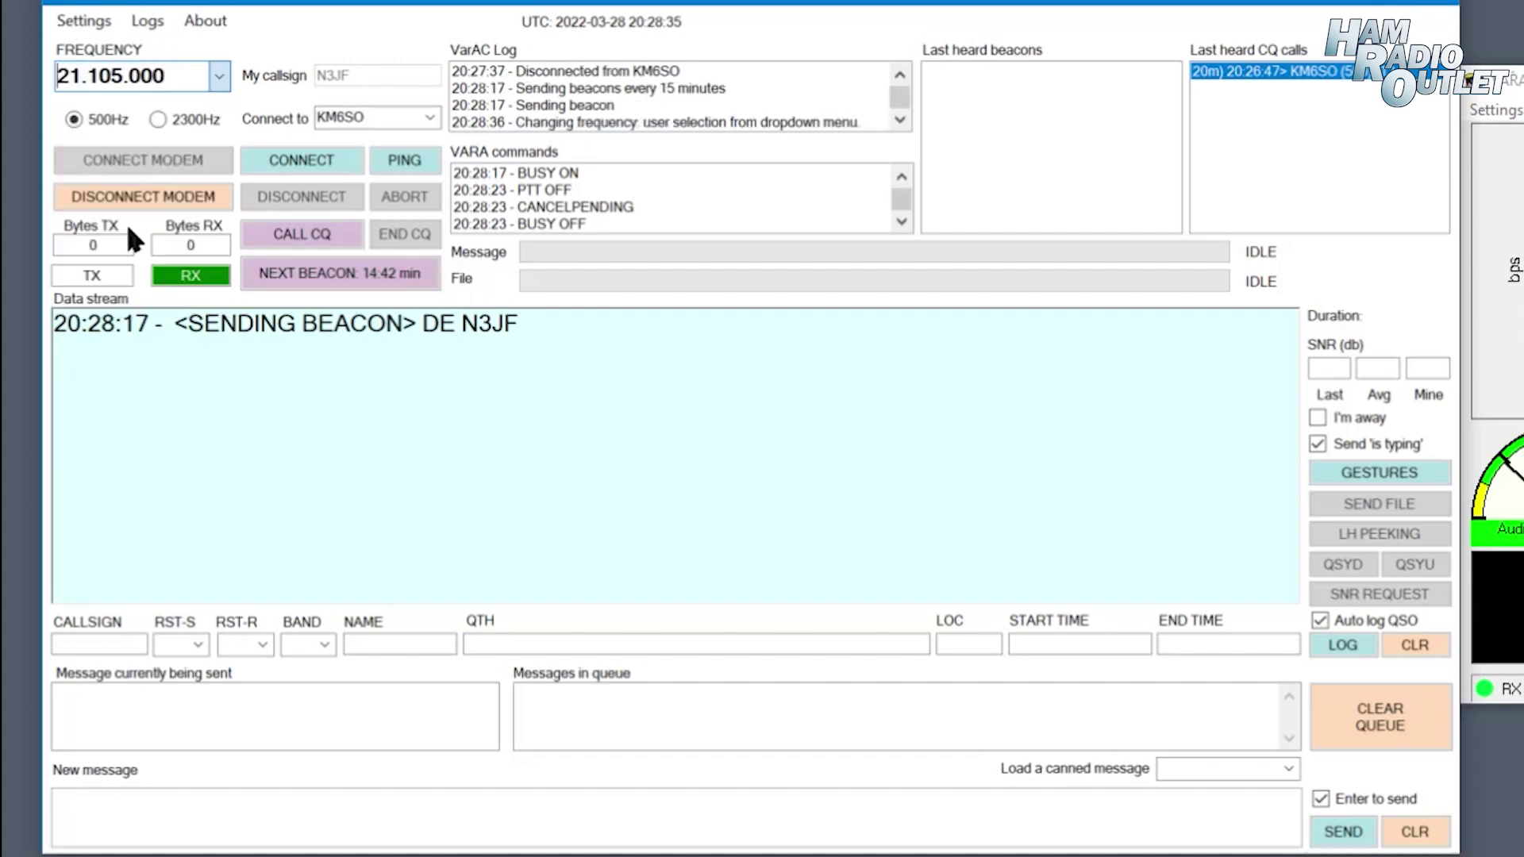
{"action": "left_click", "coordinate": [392, 274]}
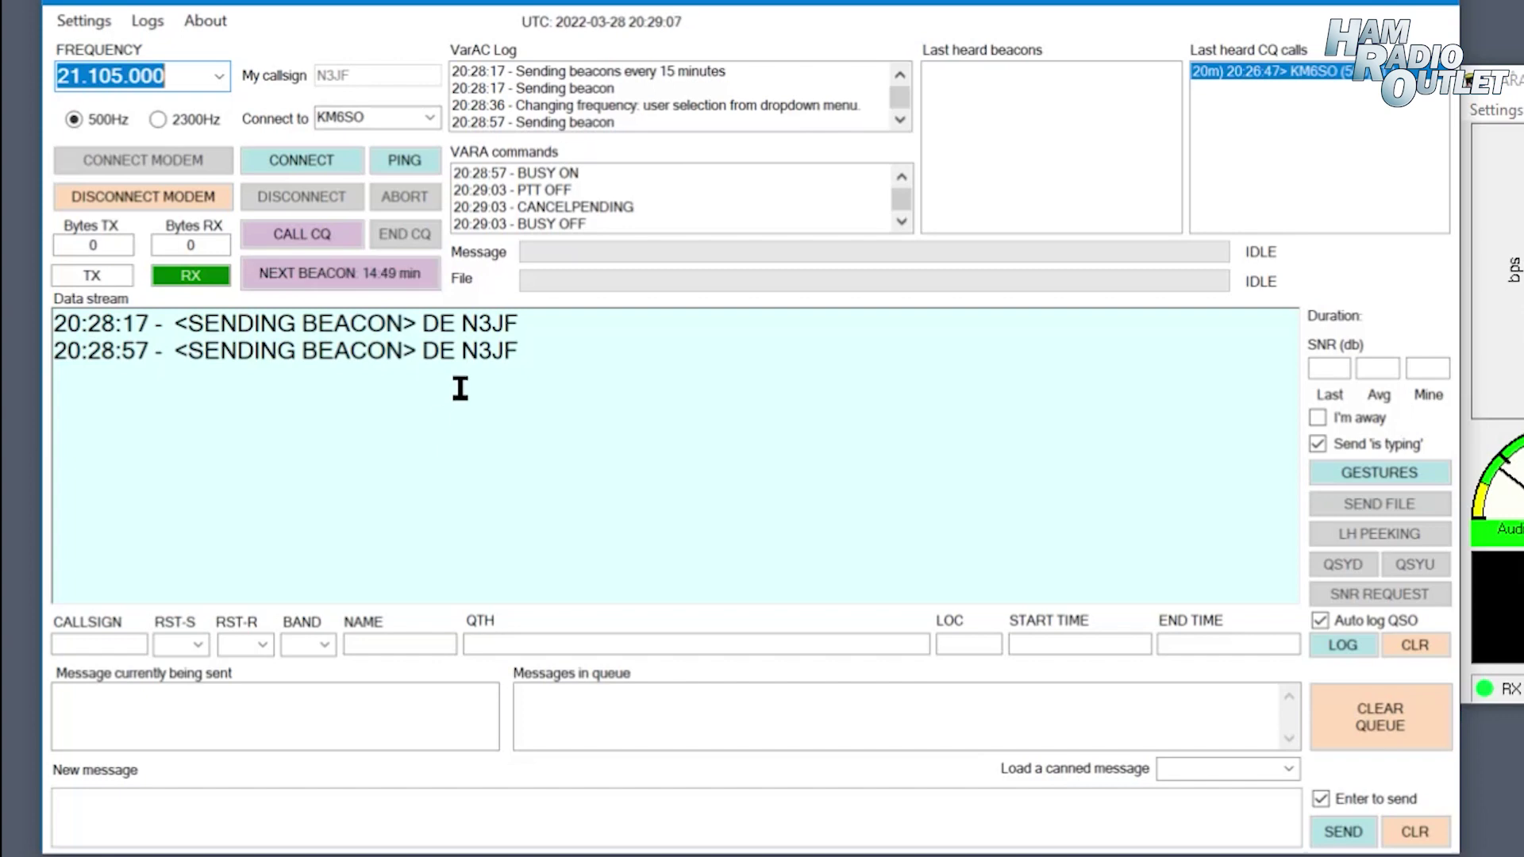
{"action": "left_click", "coordinate": [366, 278]}
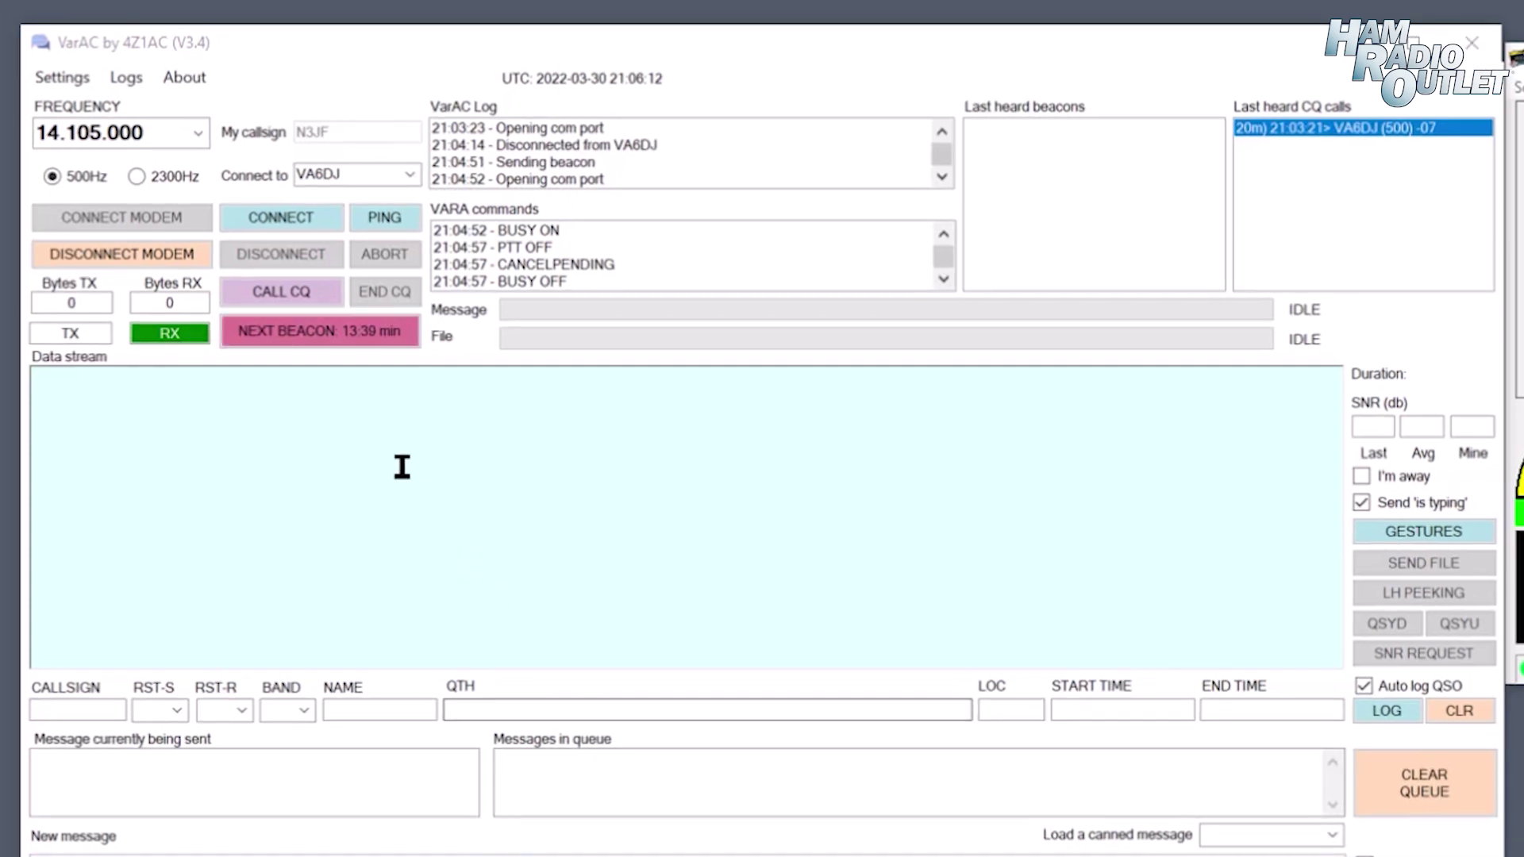
- Call CQ on 14.105.000 and send the connected station the message "Hi! Let's QSY. I'll send the request."
{"action": "left_click", "coordinate": [297, 292]}
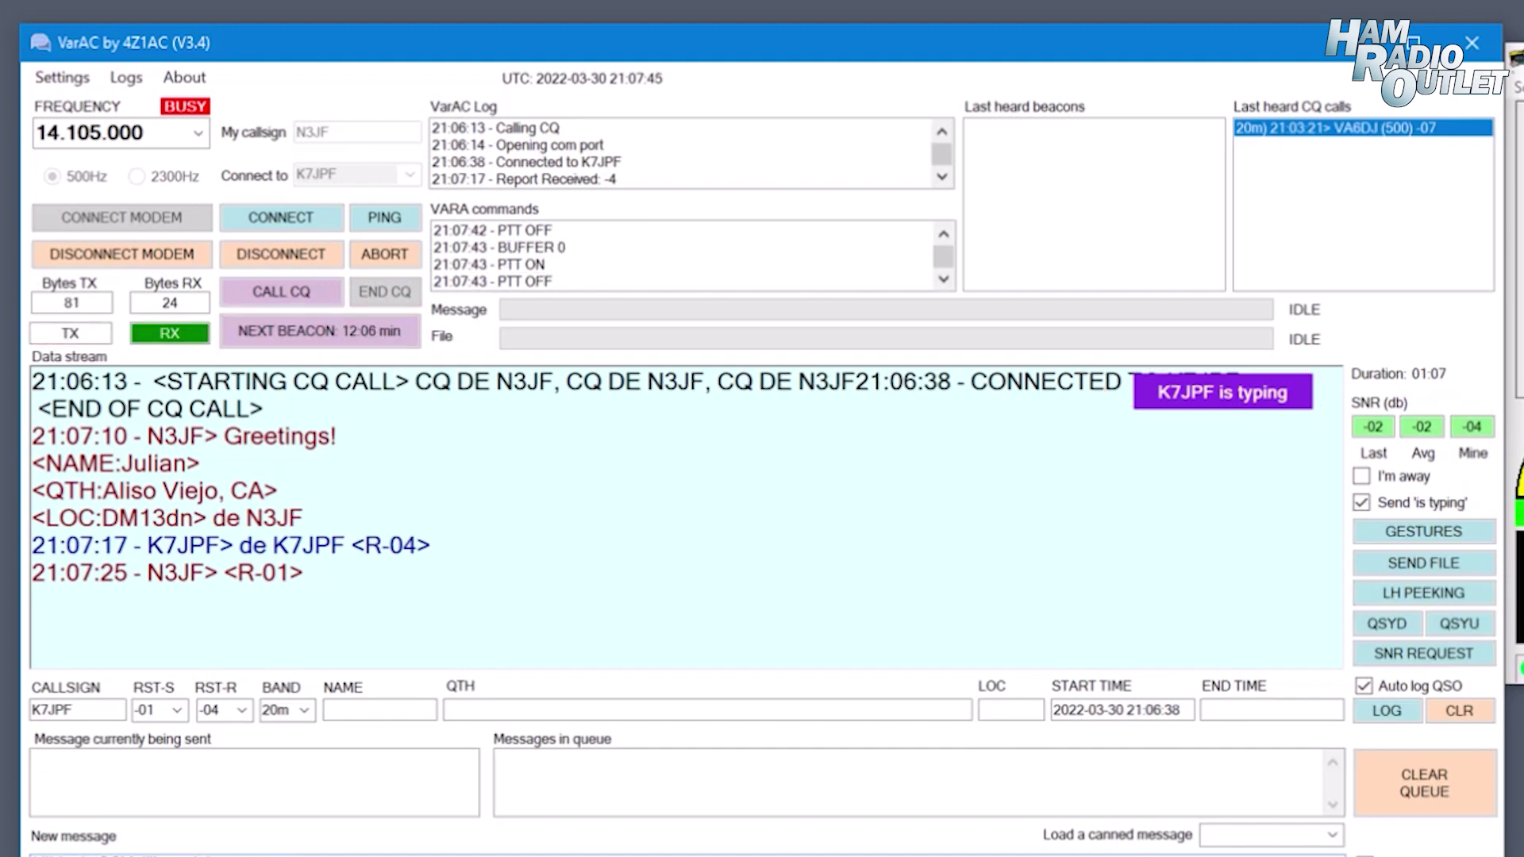
{"action": "key", "text": "Return"}
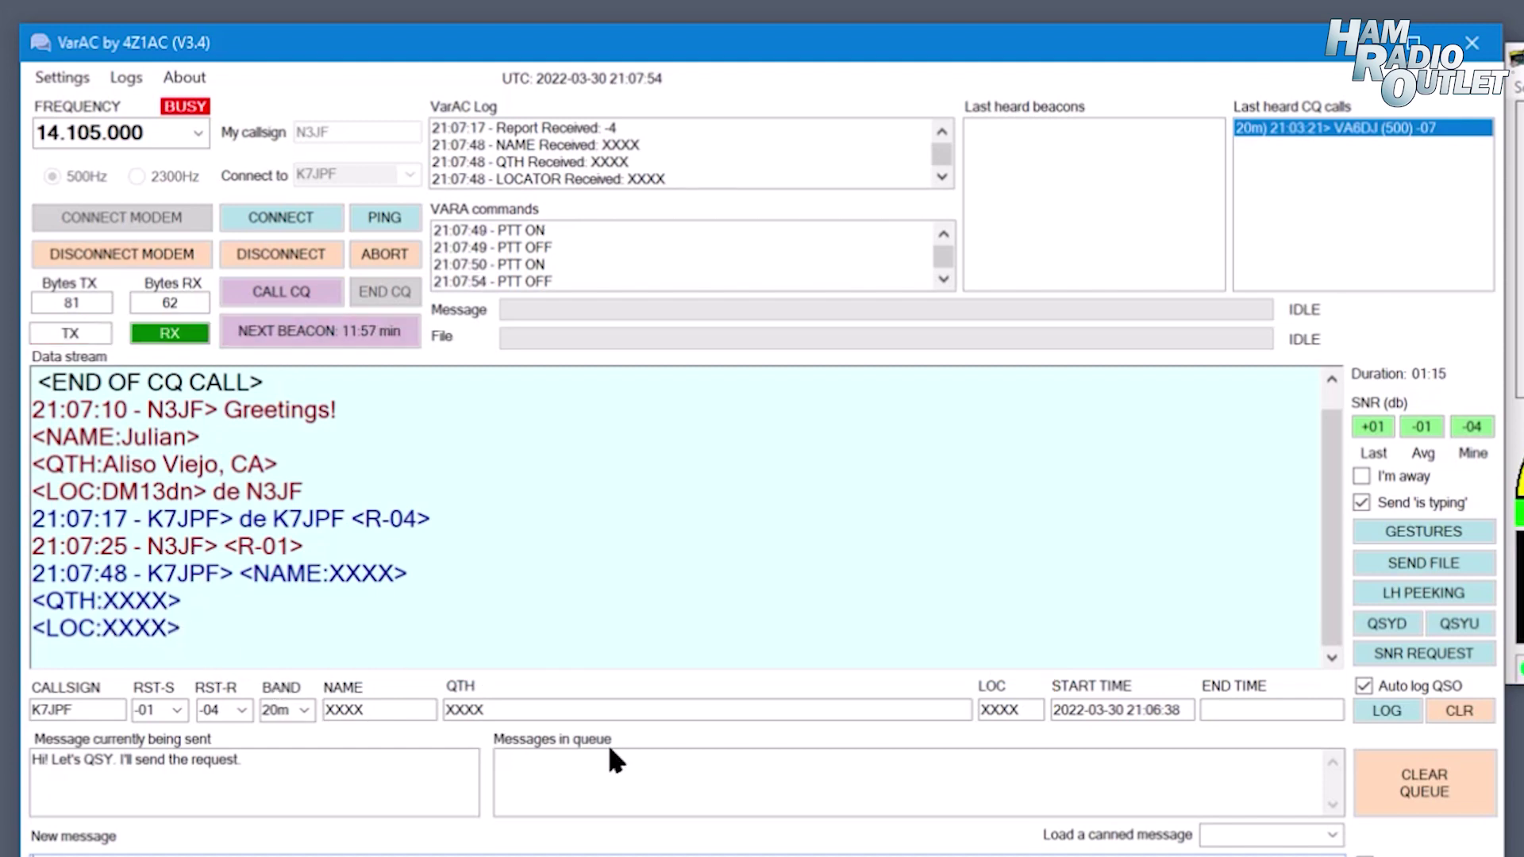
- Send a QSY up 750 Hz request and accept the automatic move to 14.105.750
{"action": "left_click", "coordinate": [1444, 619]}
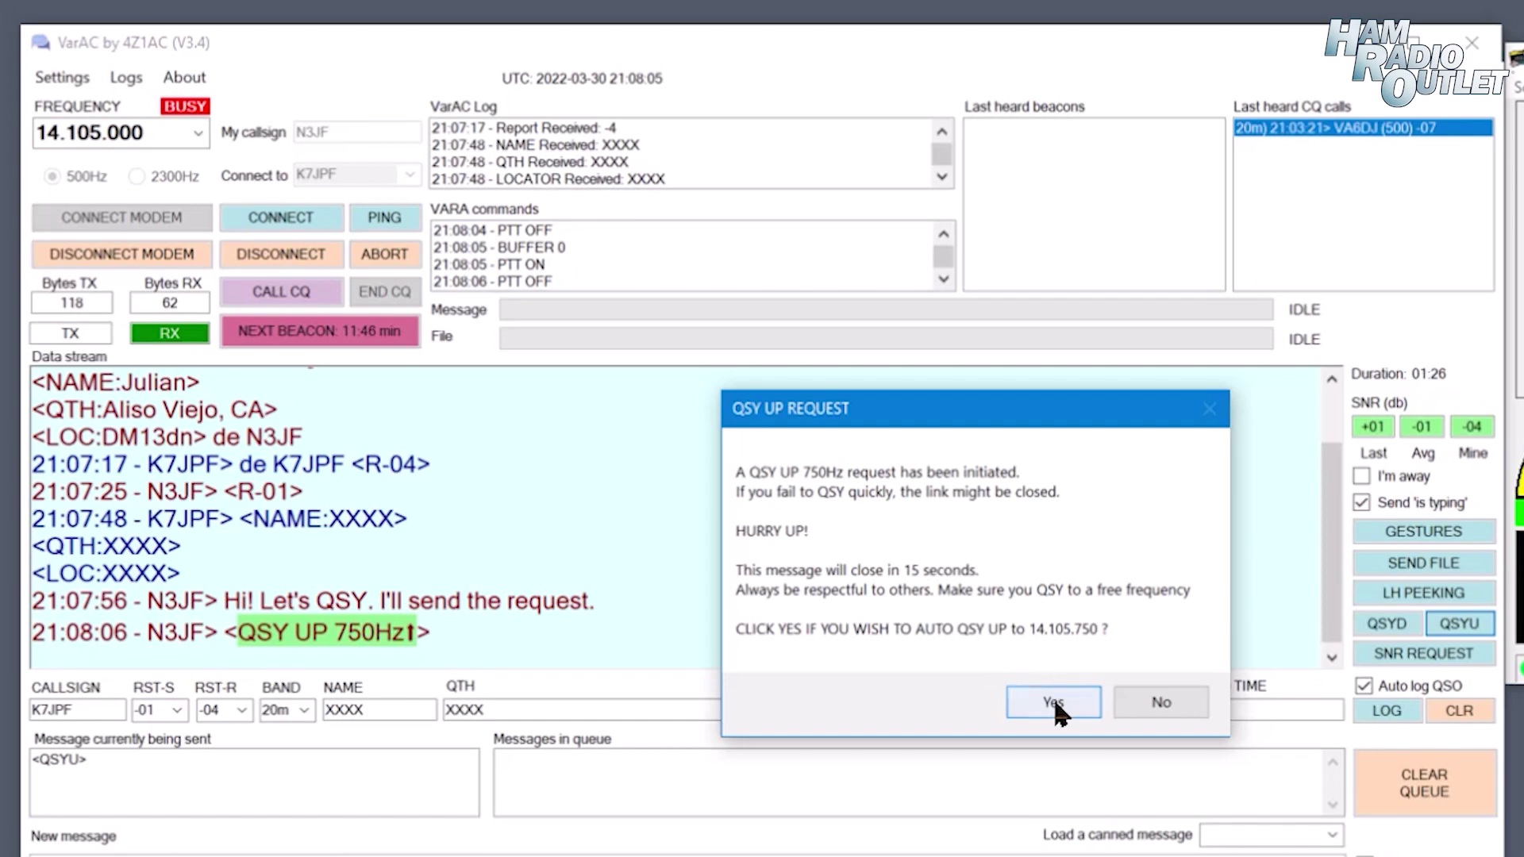
{"action": "left_click", "coordinate": [1054, 700]}
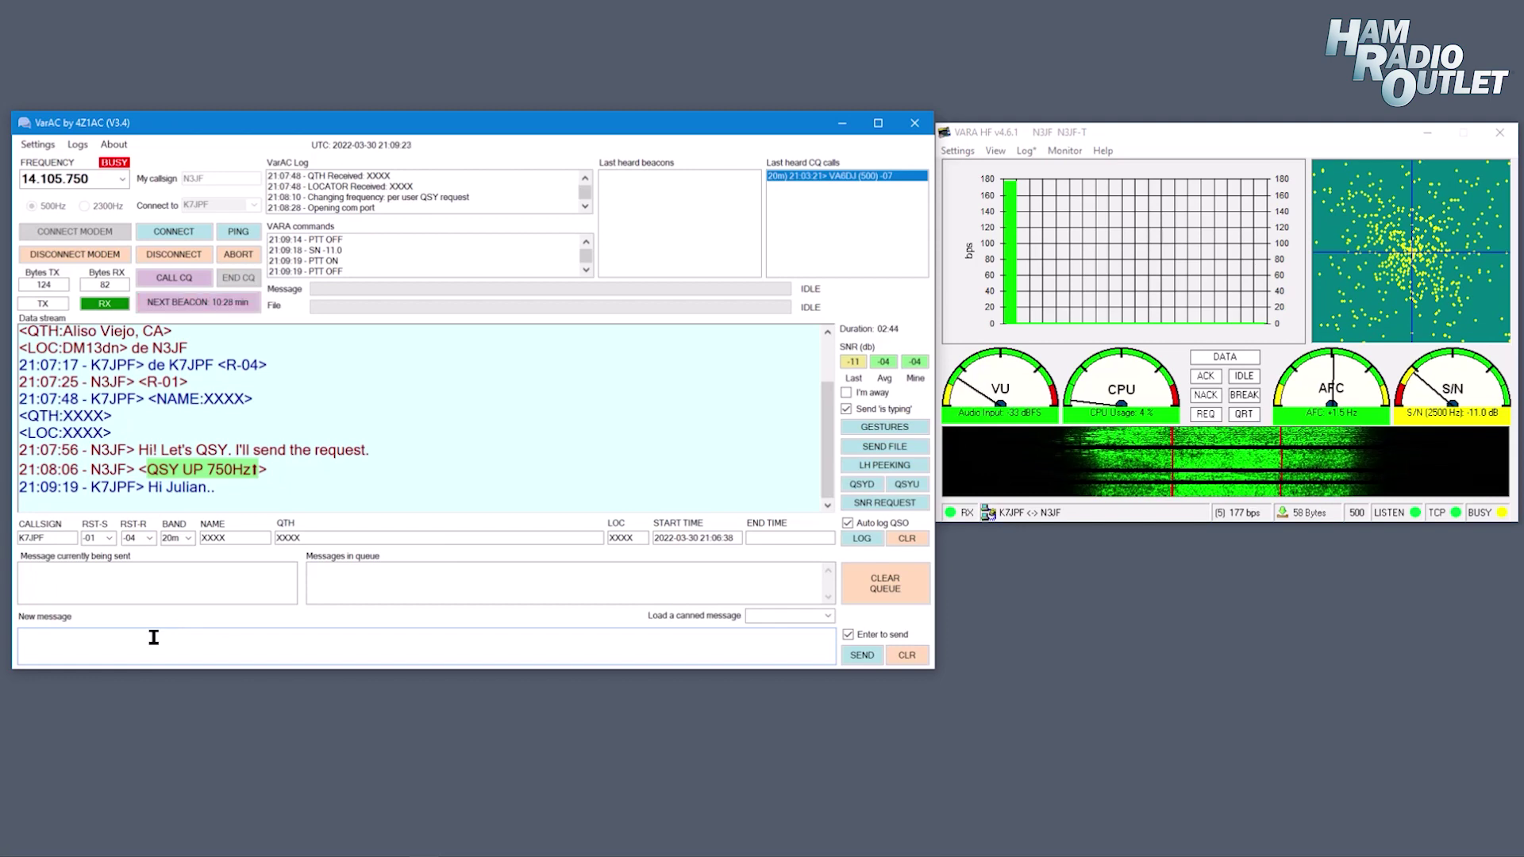
- Send the greeting "Hi there!" to the connected station
{"action": "type", "text": "there!"}
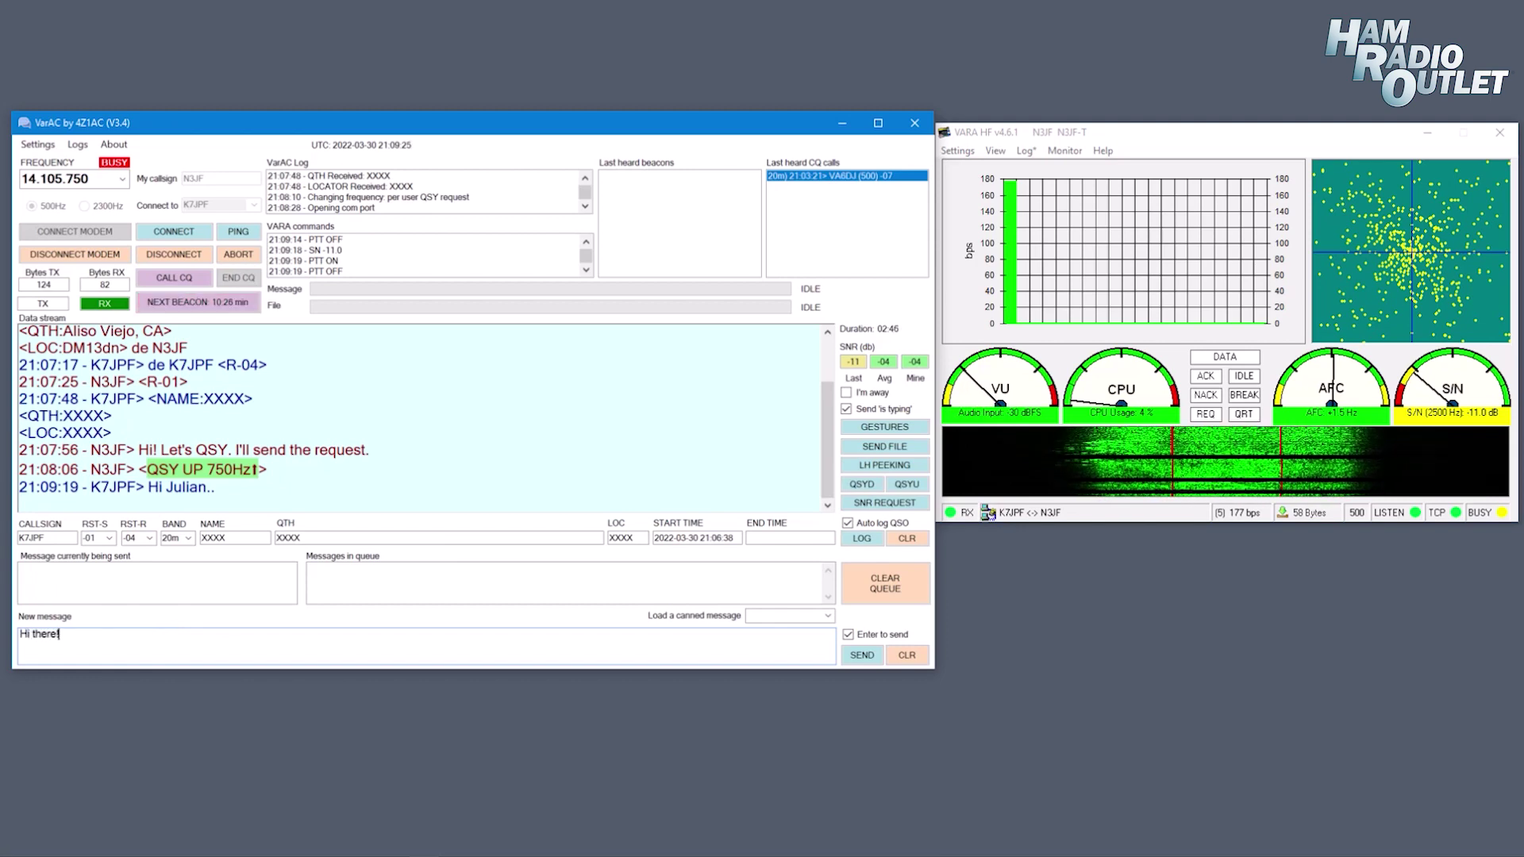
{"action": "key", "text": "Return"}
- Send the message "Looks like you need to edit your canned message to put your name, QTH and LOC in"
{"action": "type", "text": "Lo"}
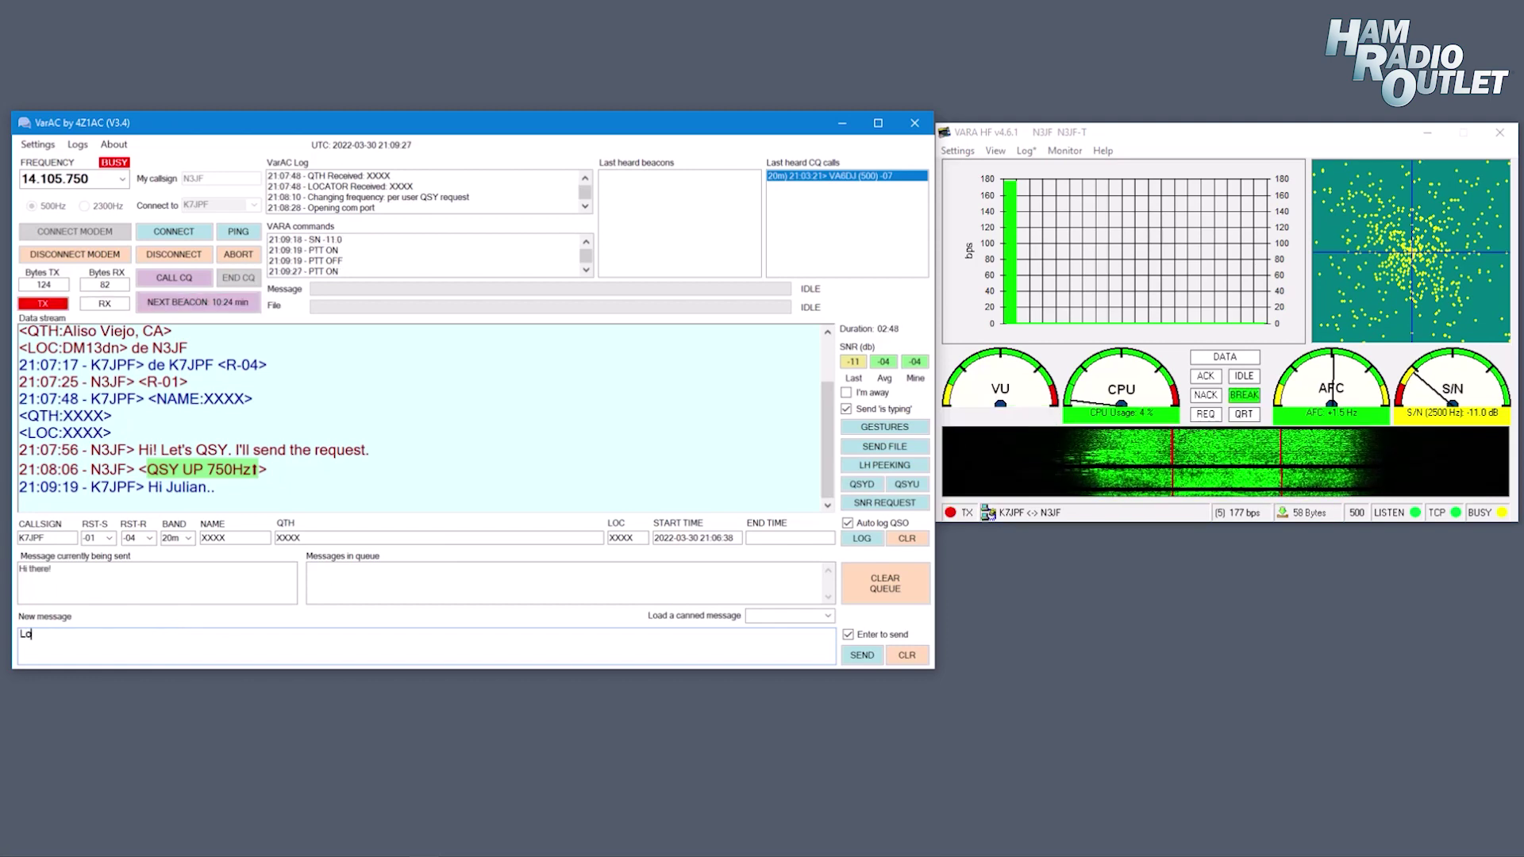
{"action": "type", "text": "oks like "}
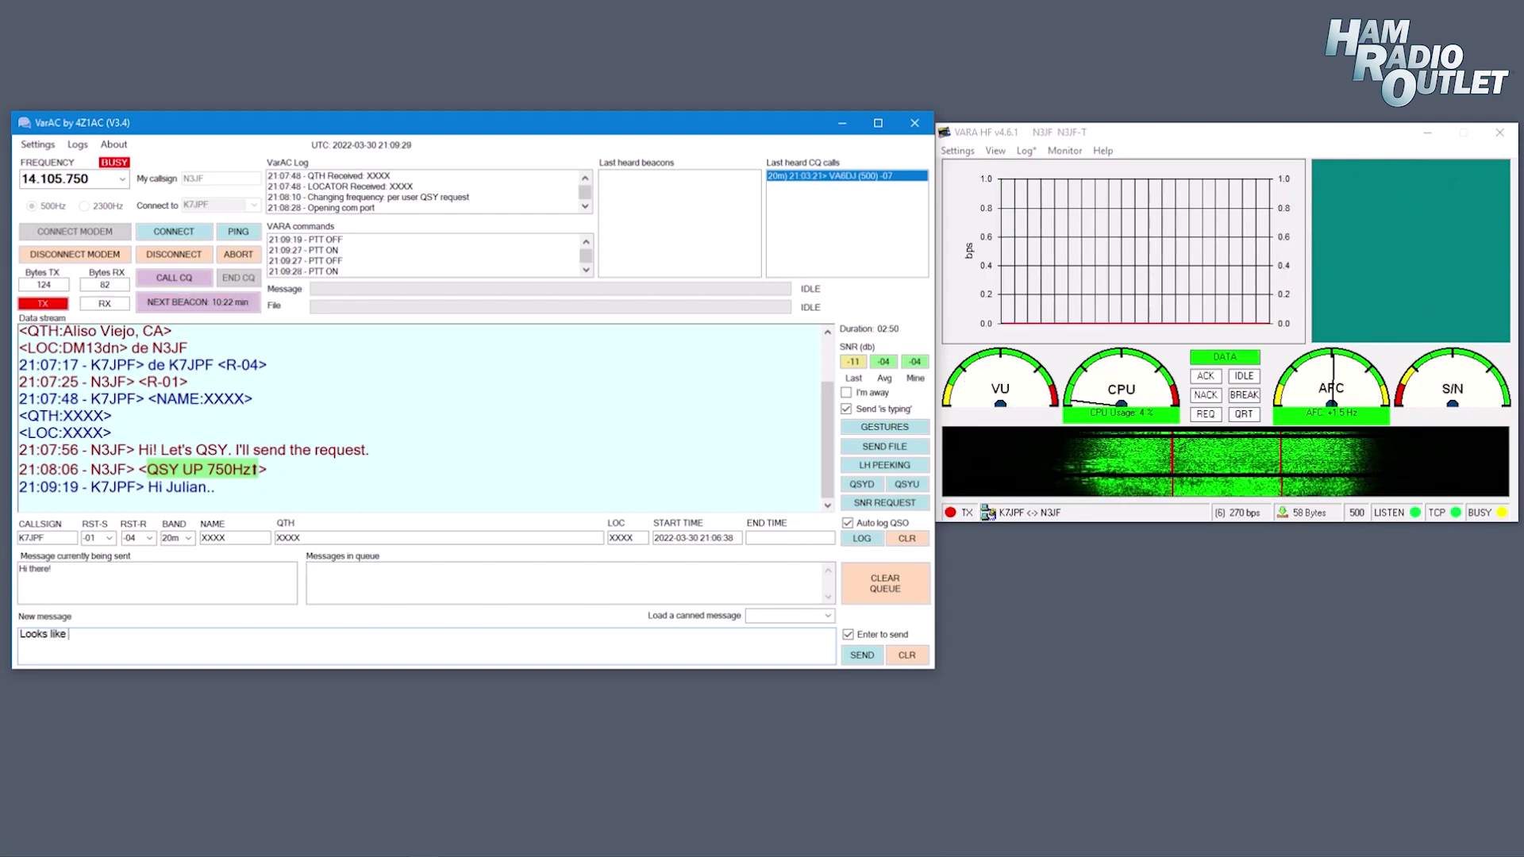
{"action": "type", "text": "you need to e"}
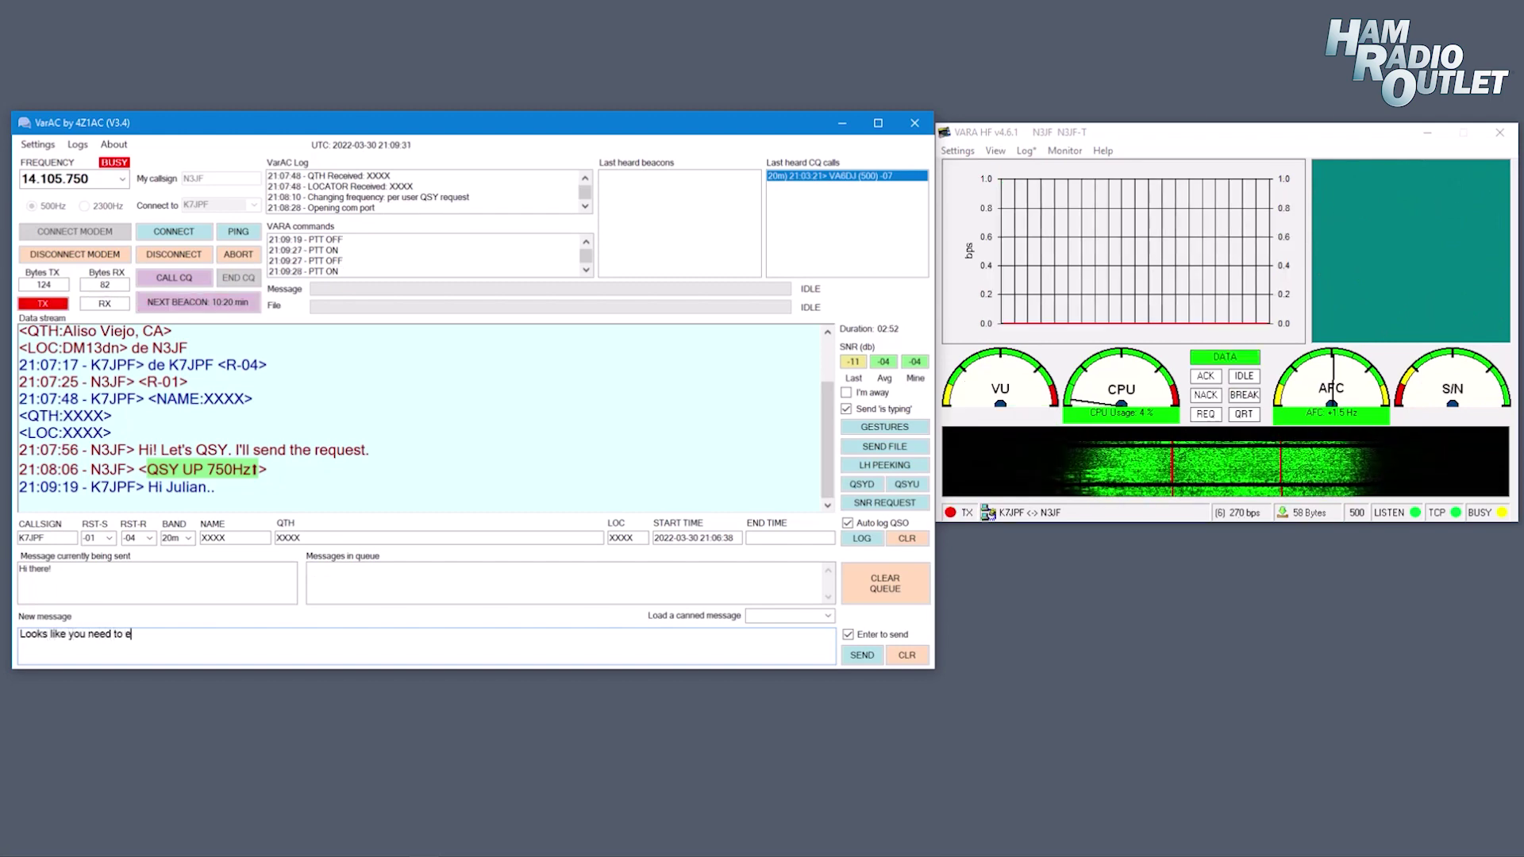
{"action": "type", "text": "dit your "}
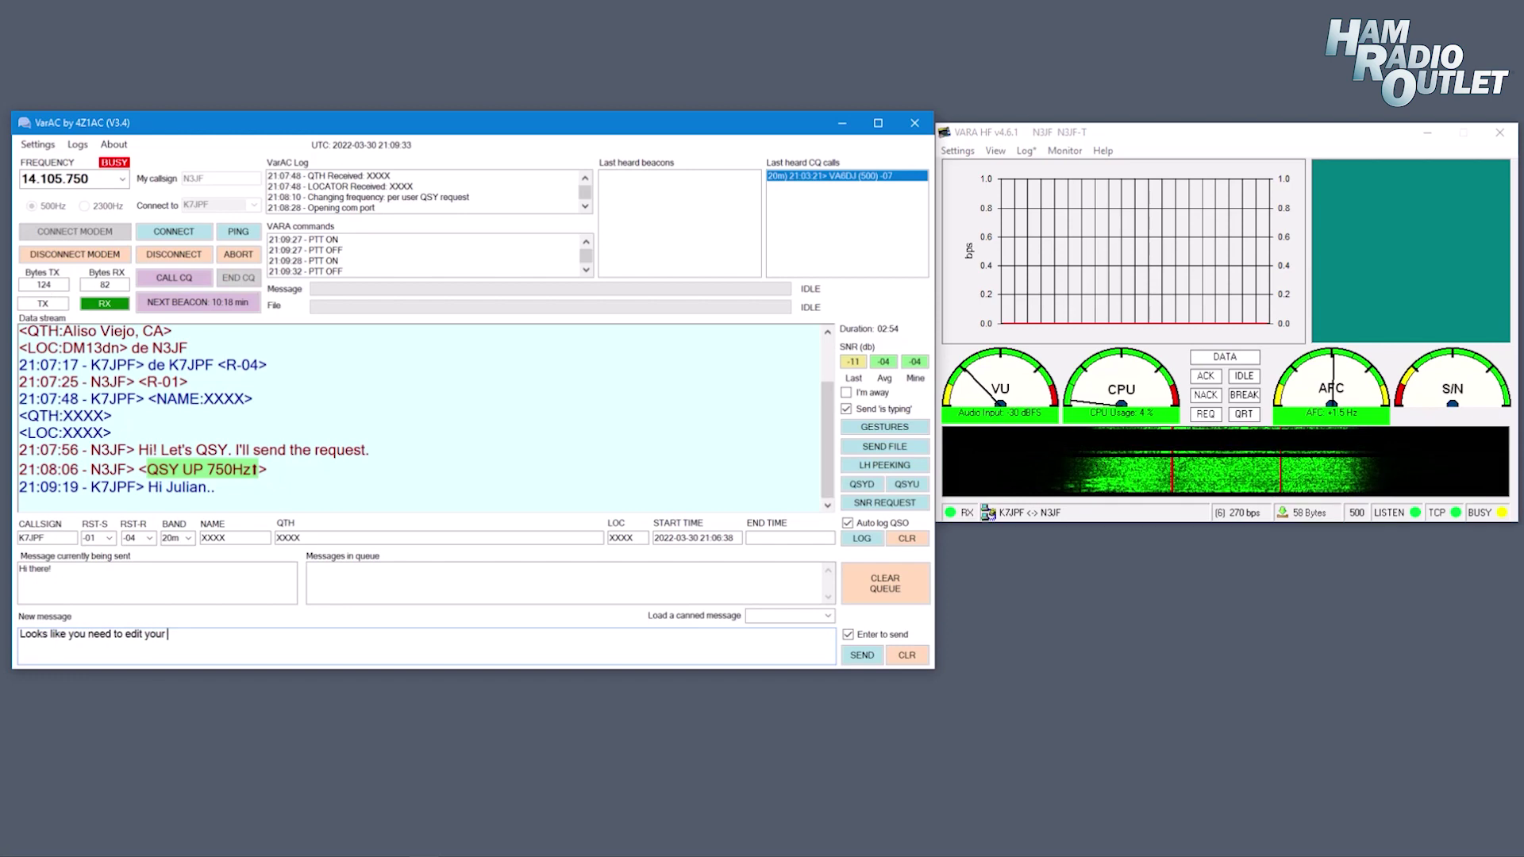
{"action": "type", "text": "canned mess"}
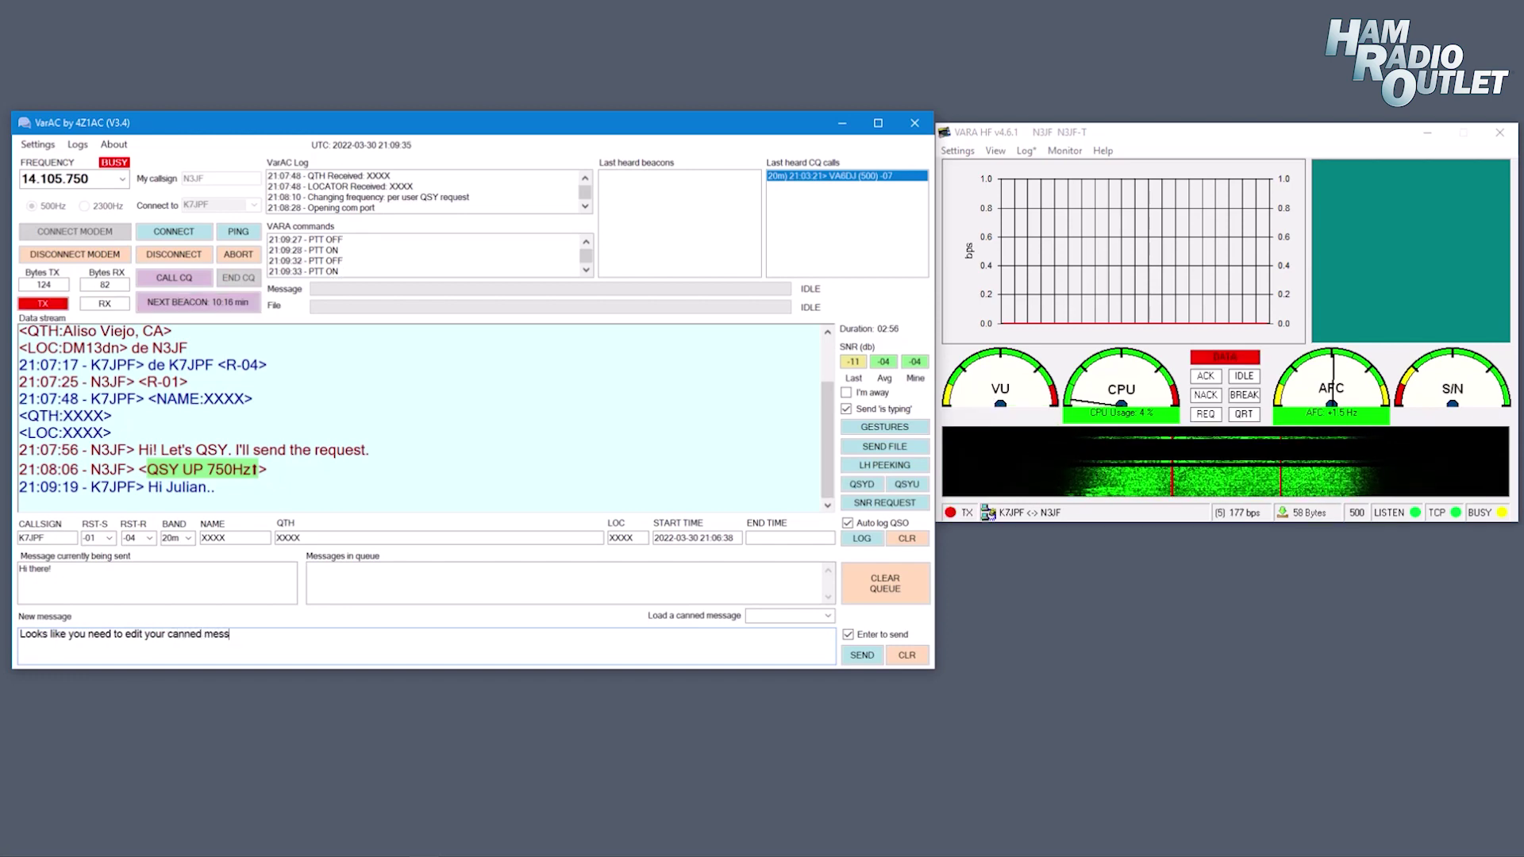
{"action": "type", "text": "age to put you"}
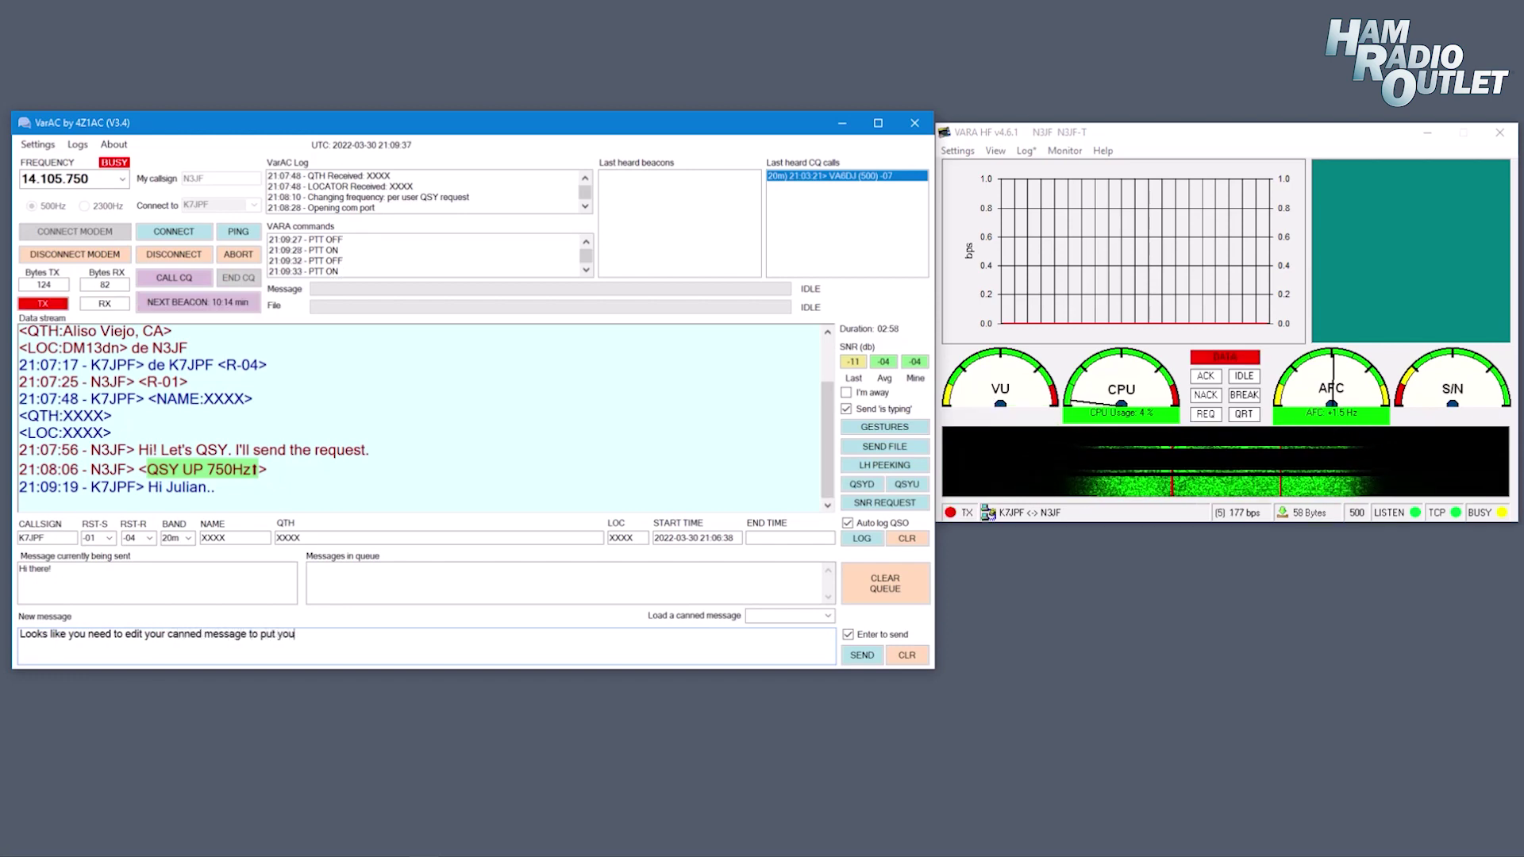
{"action": "type", "text": "r name,"}
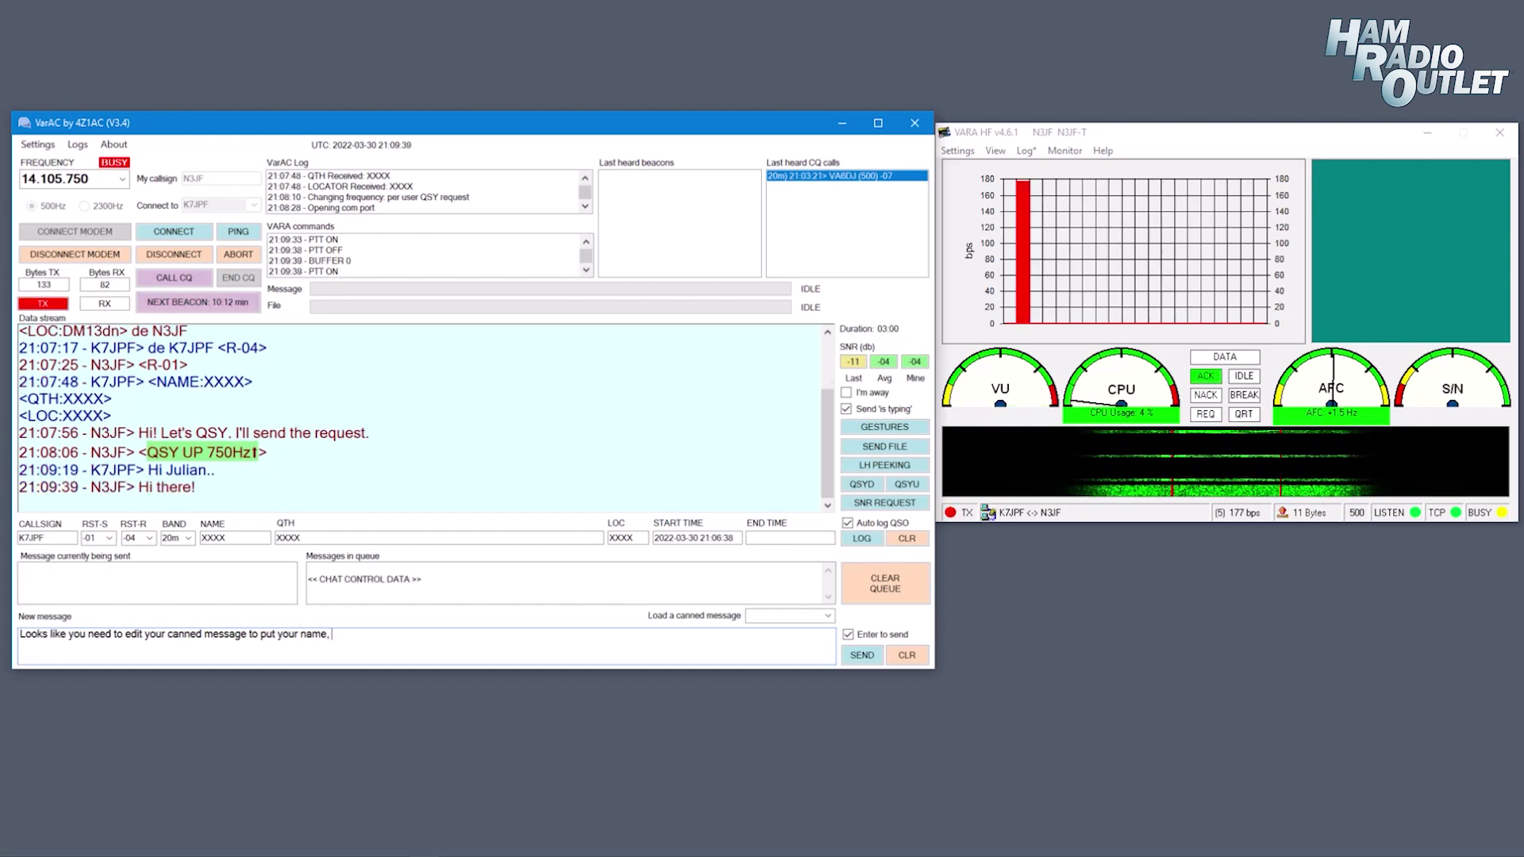
{"action": "type", "text": " Q"}
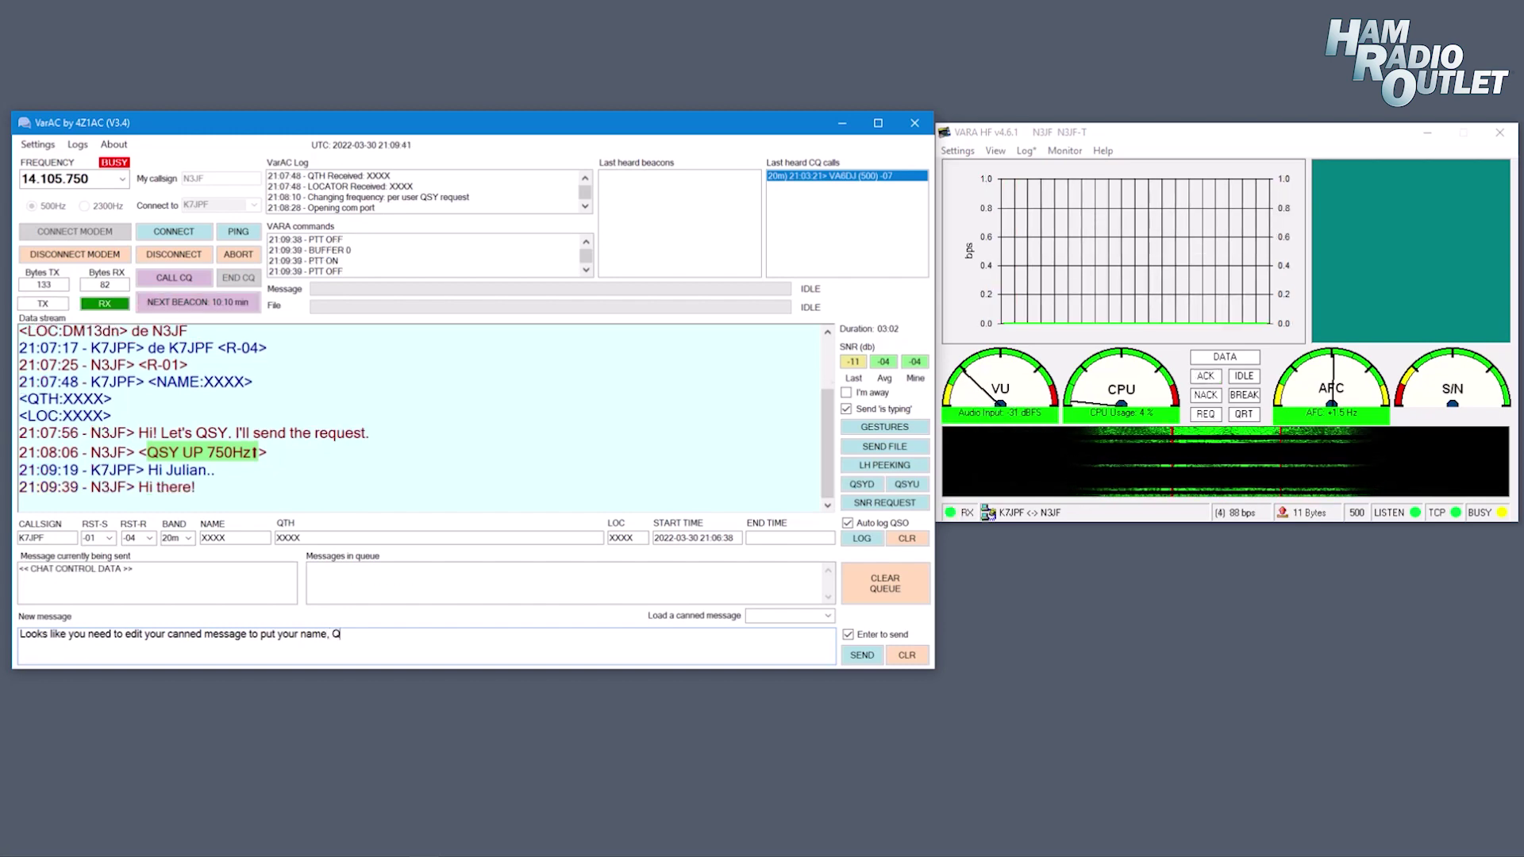
{"action": "type", "text": "TH and LO"}
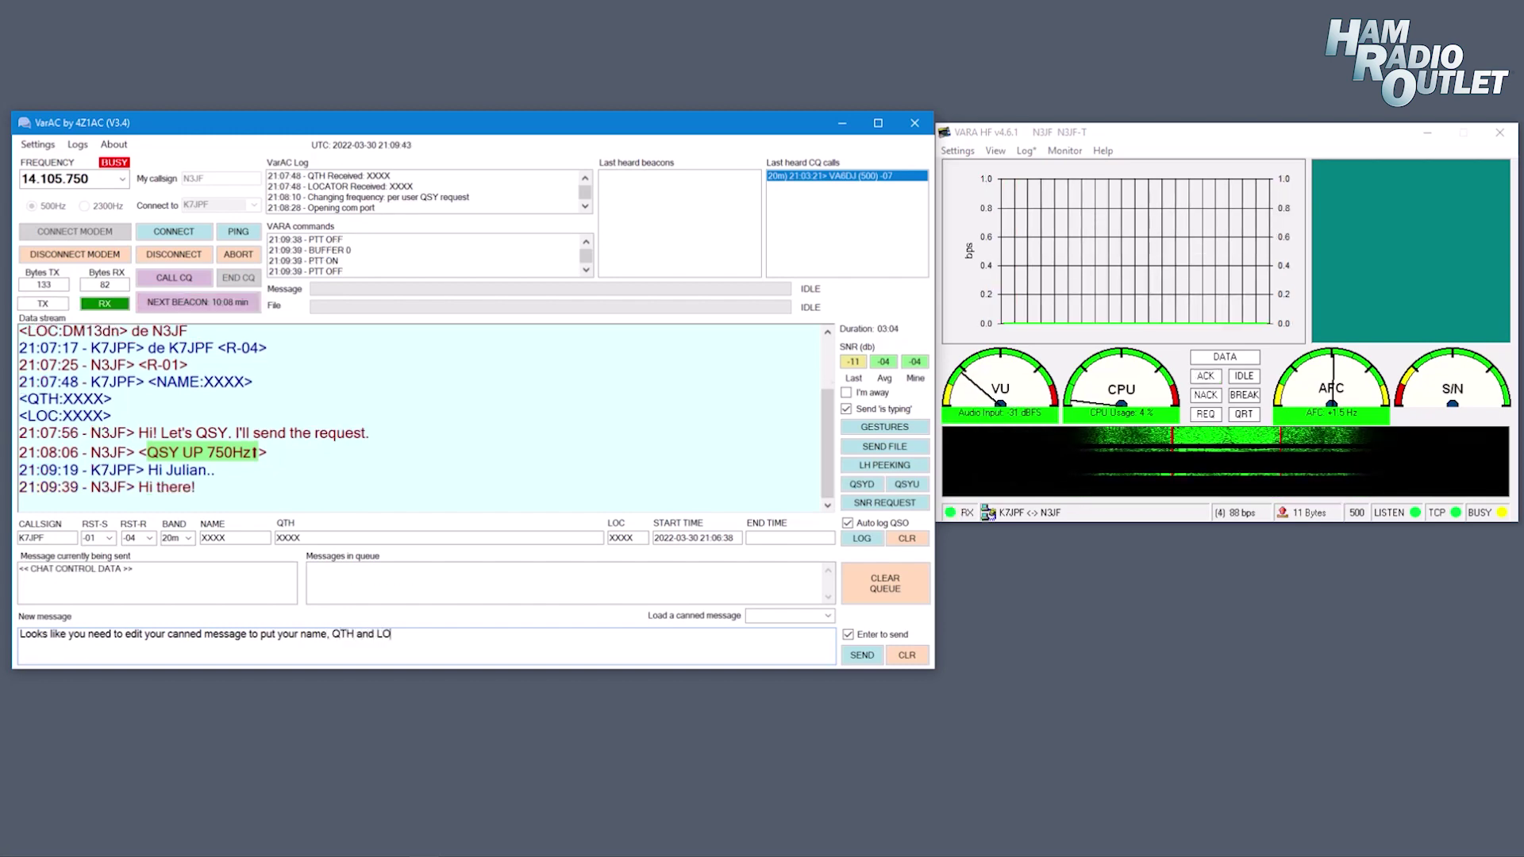
{"action": "type", "text": "C in"}
{"action": "key", "text": "Return"}
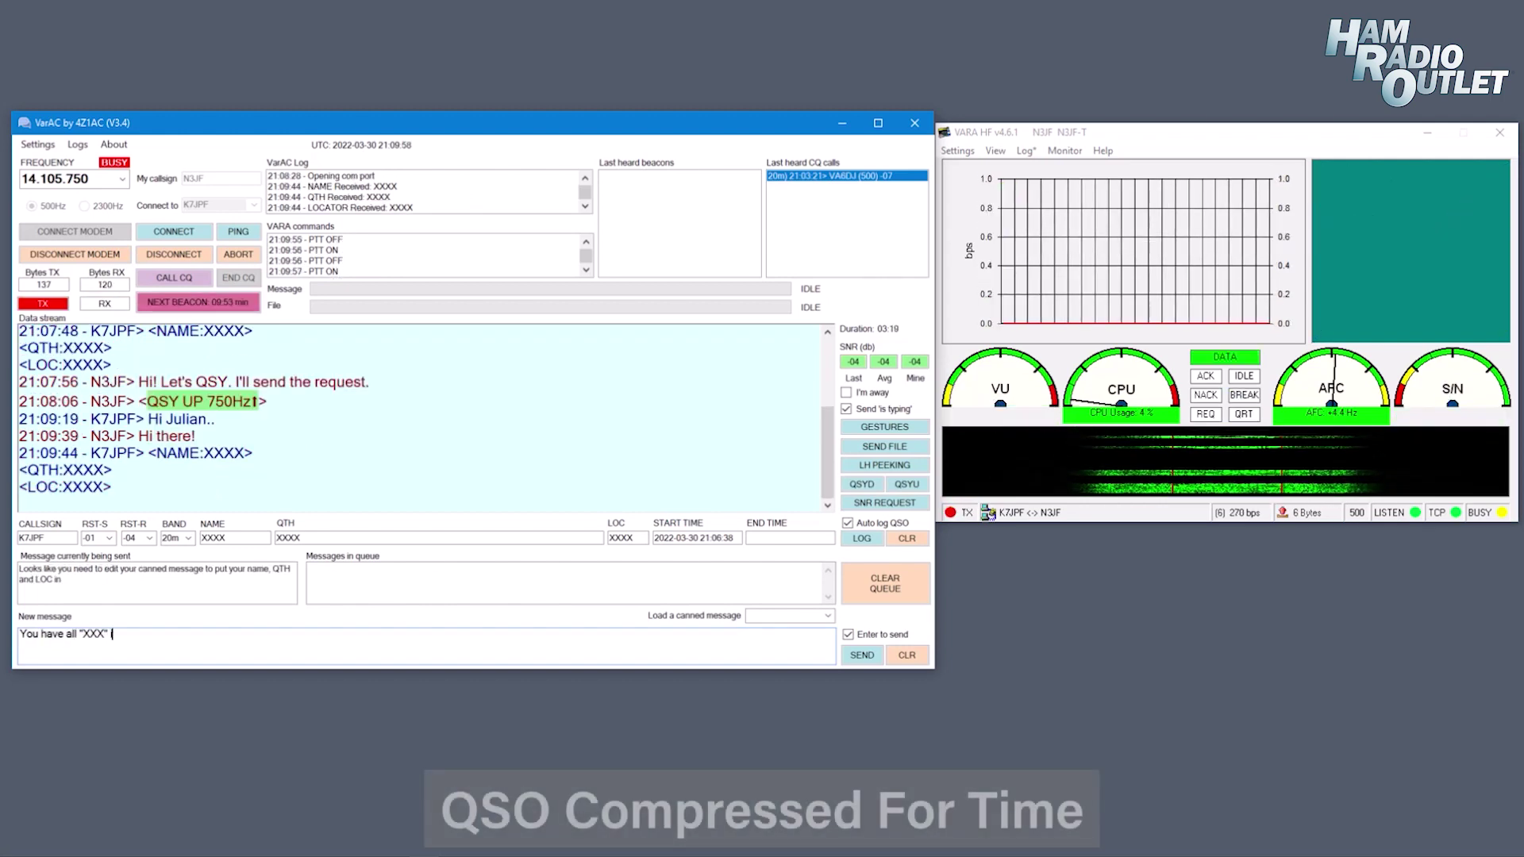
- Send the message "You have all "XXX" in there." followed by a separate ":-)" message
{"action": "key", "text": "Return"}
{"action": "type", "text": ":-)"}
{"action": "key", "text": "Return"}
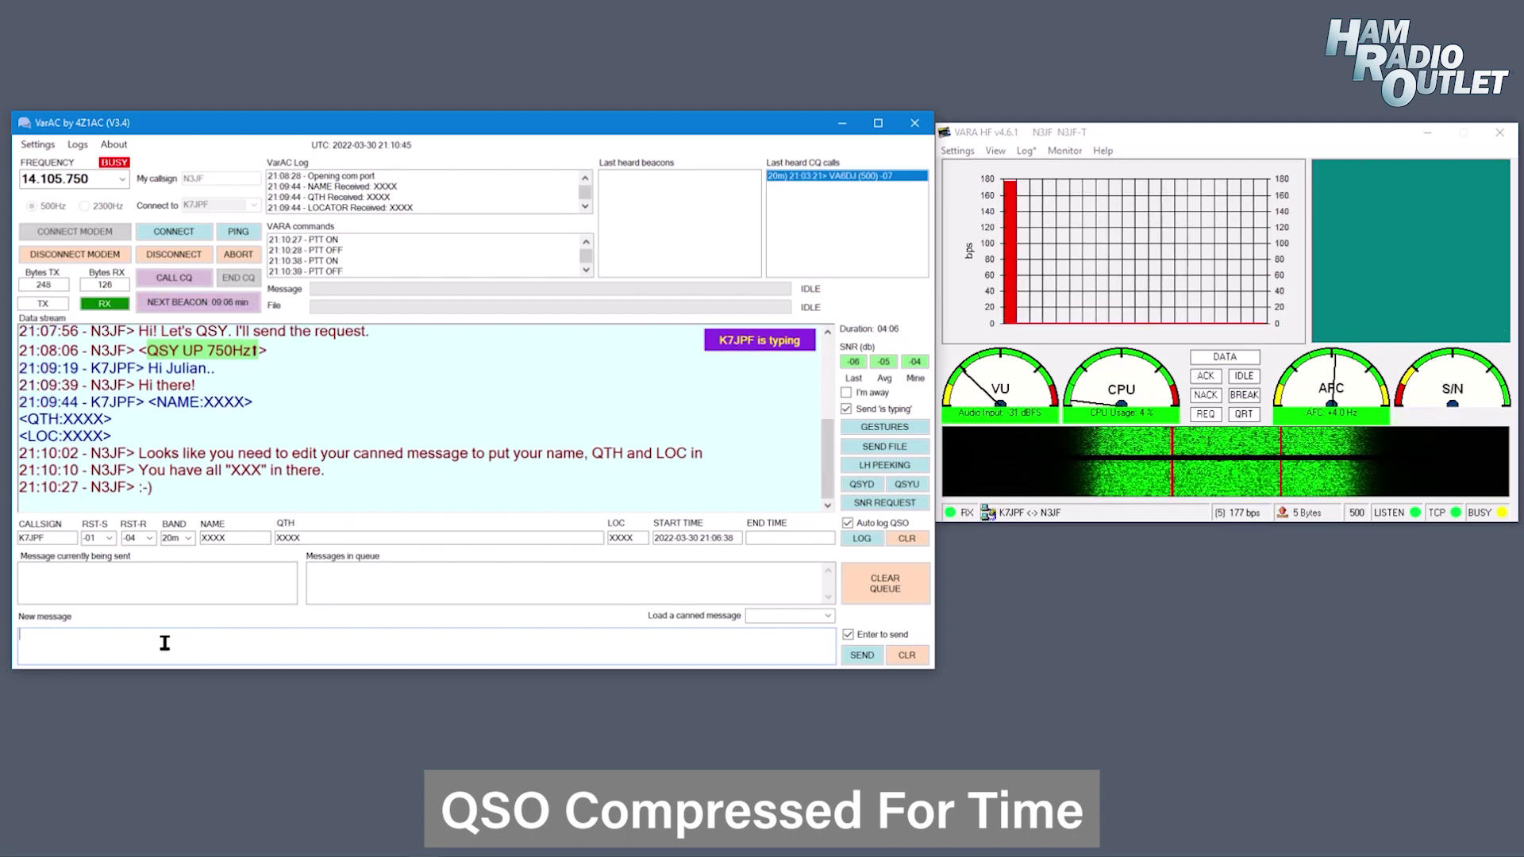
- Send the message "Hahaha! No problem! How are things in Portland today?"
{"action": "type", "text": "Hahaha! No problem!  How are things in Portland today?"}
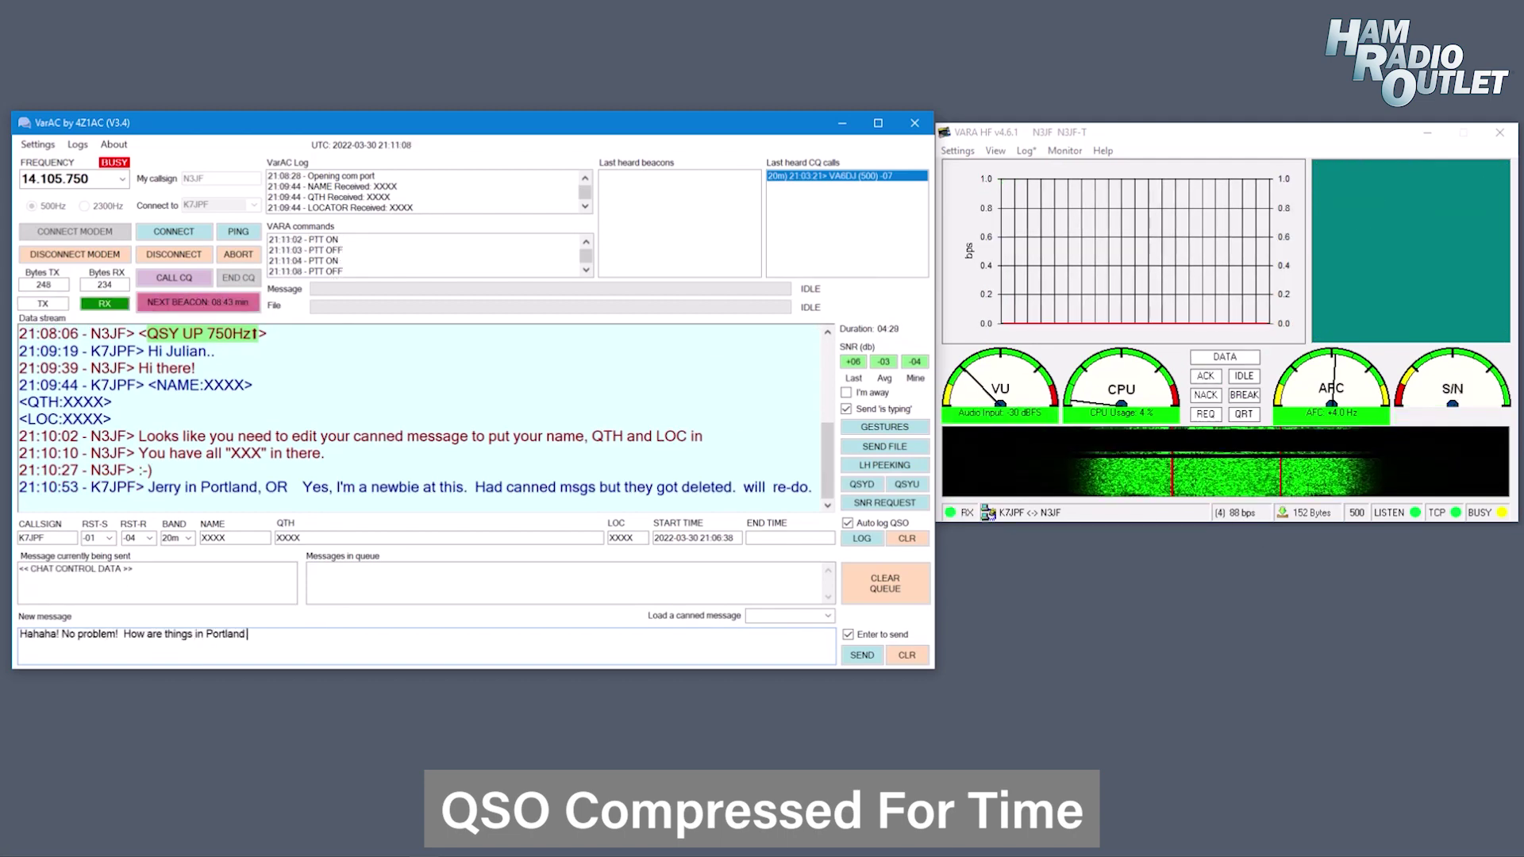
{"action": "key", "text": "Return"}
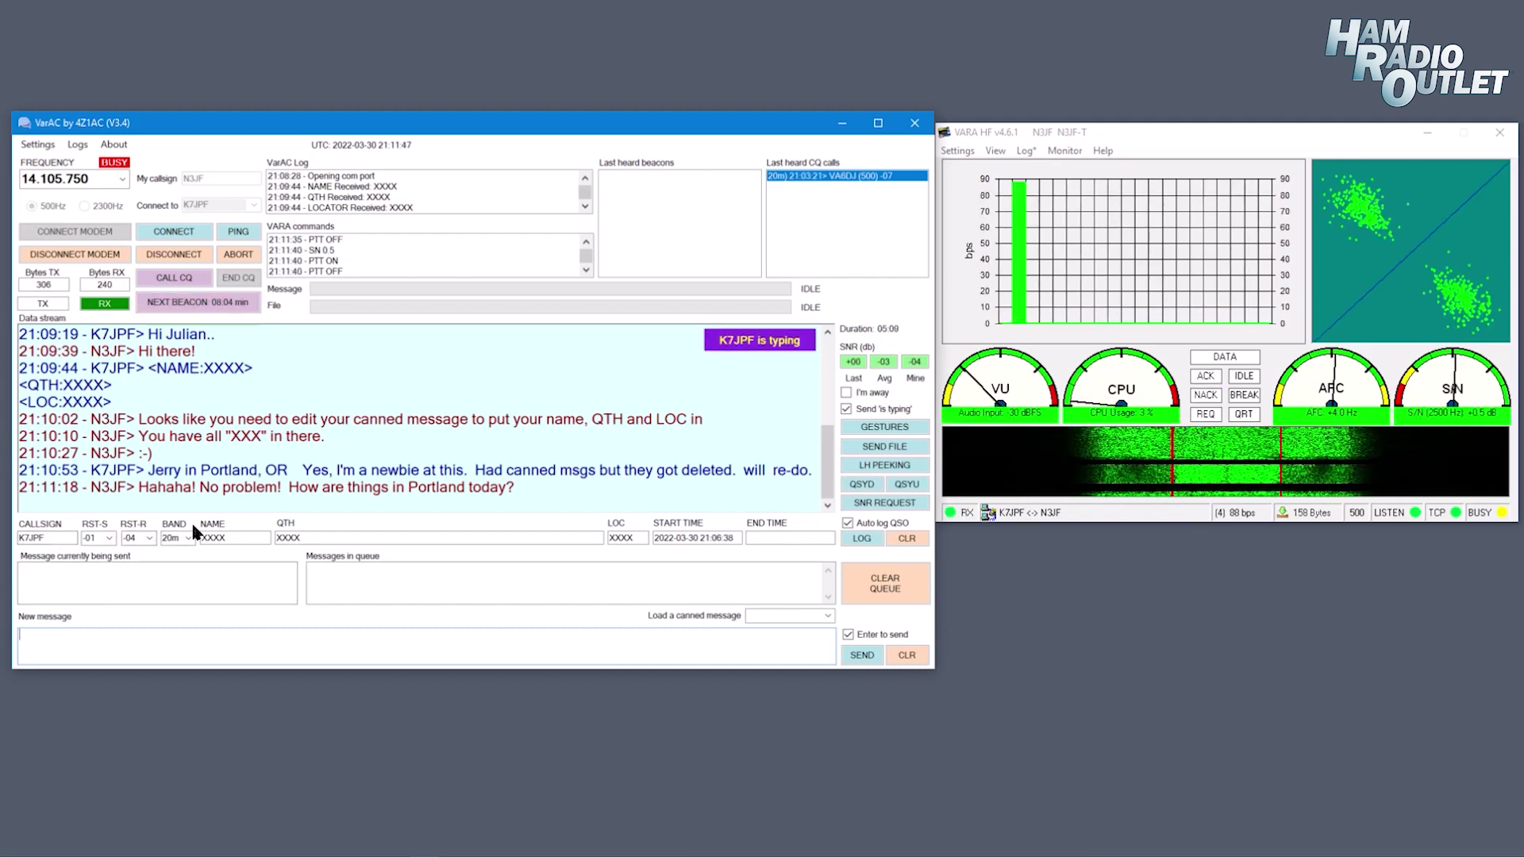
- In the contact log entry, enter the operator's first name, set QTH to "Portland, OR" and clear the LOC value
{"action": "double_click", "coordinate": [215, 537]}
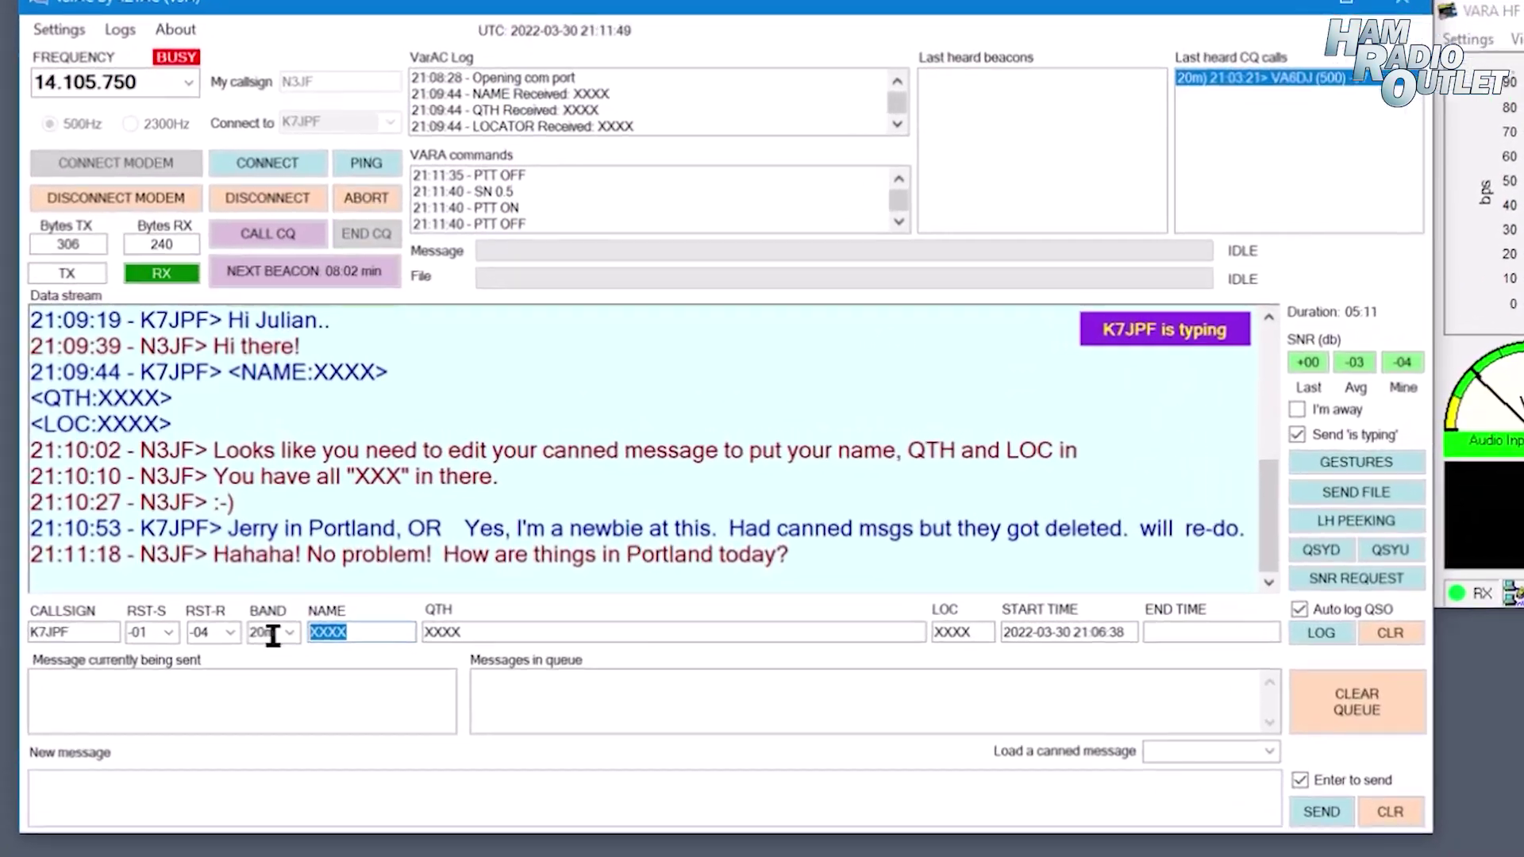
{"action": "type", "text": "Jerry"}
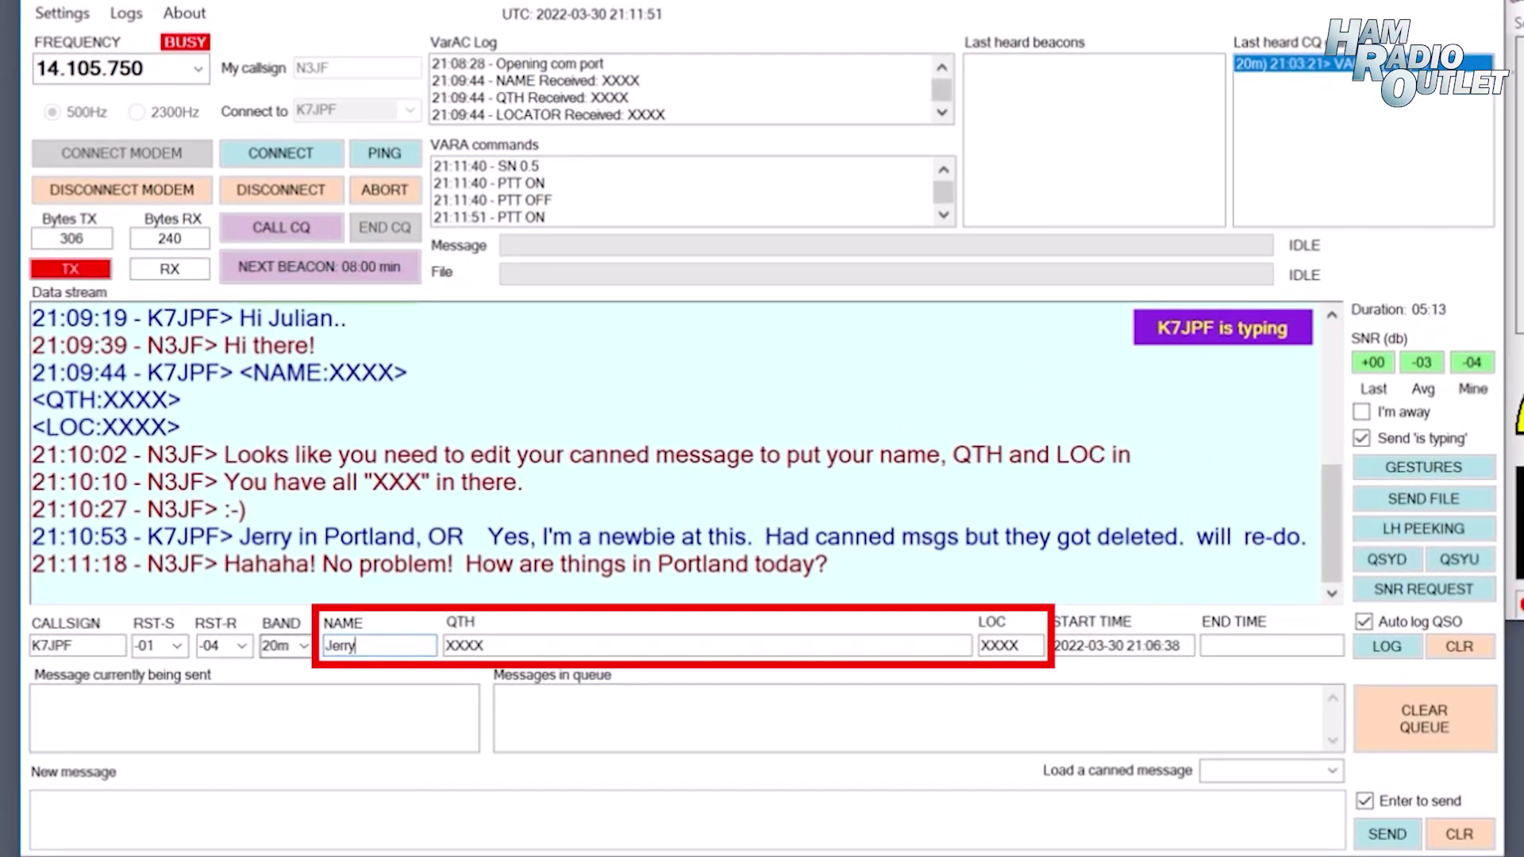
{"action": "double_click", "coordinate": [453, 645]}
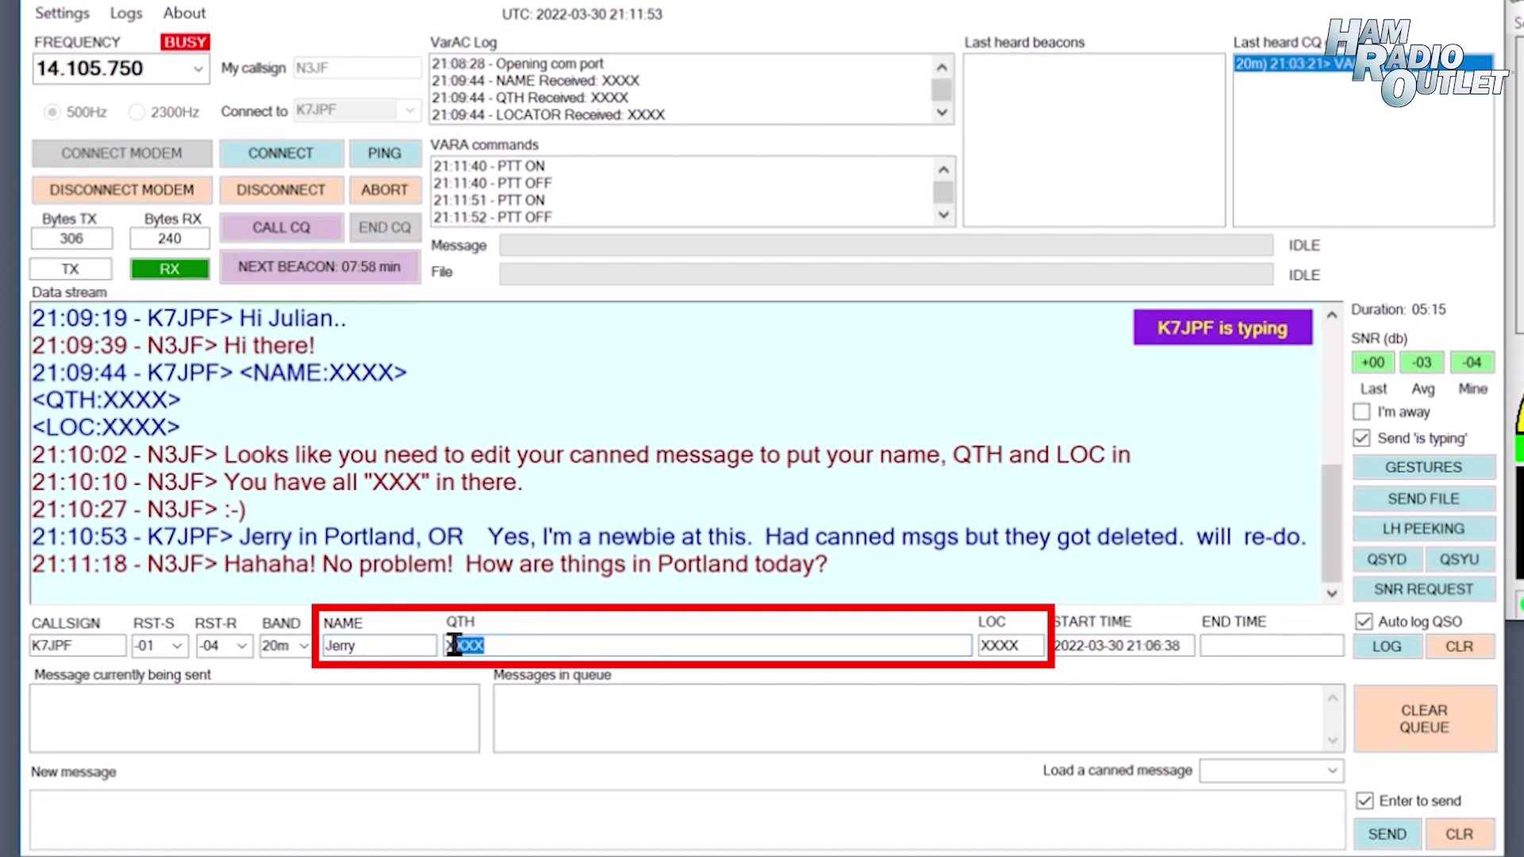
{"action": "type", "text": "Portla"}
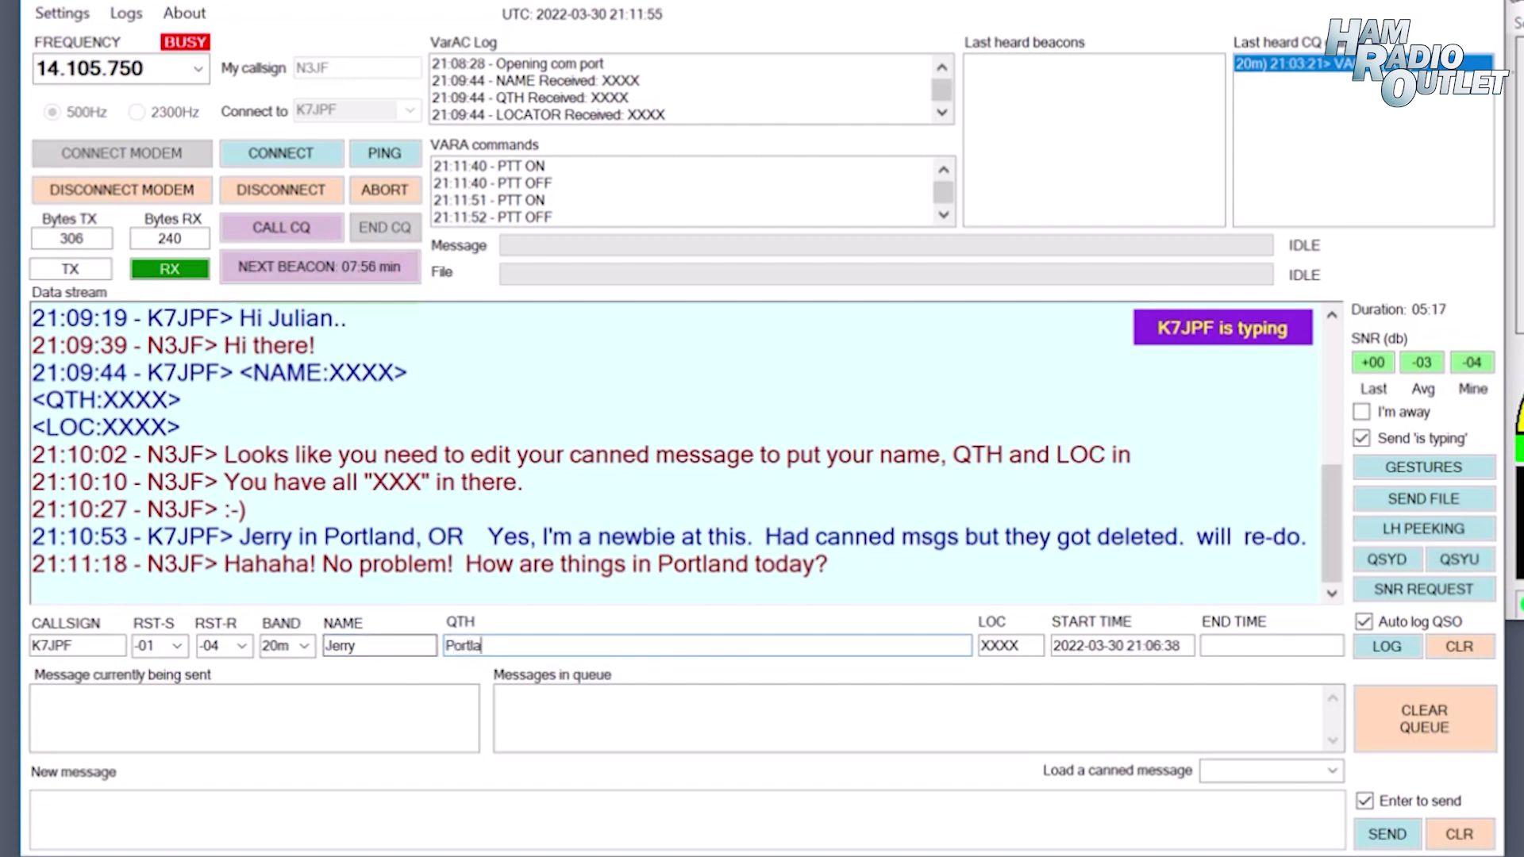
{"action": "type", "text": "nd, OR"}
{"action": "double_click", "coordinate": [1024, 646]}
{"action": "key", "text": "BackSpace"}
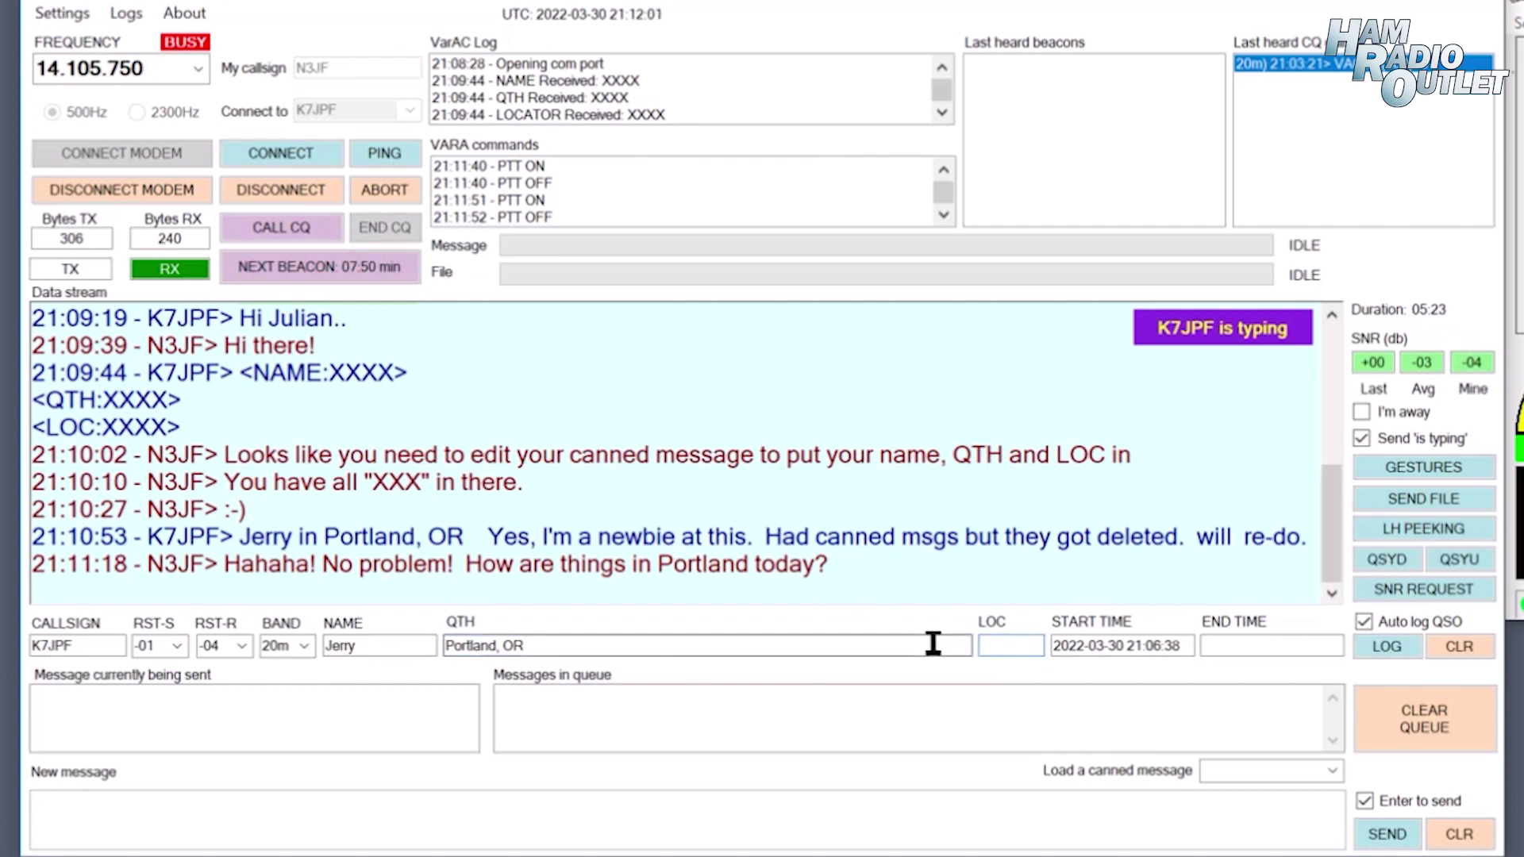
- Send a reply about the sunny, 70-degree weather ending with "Here's my setup:", followed by the Rig Info canned message
{"action": "left_click", "coordinate": [123, 800]}
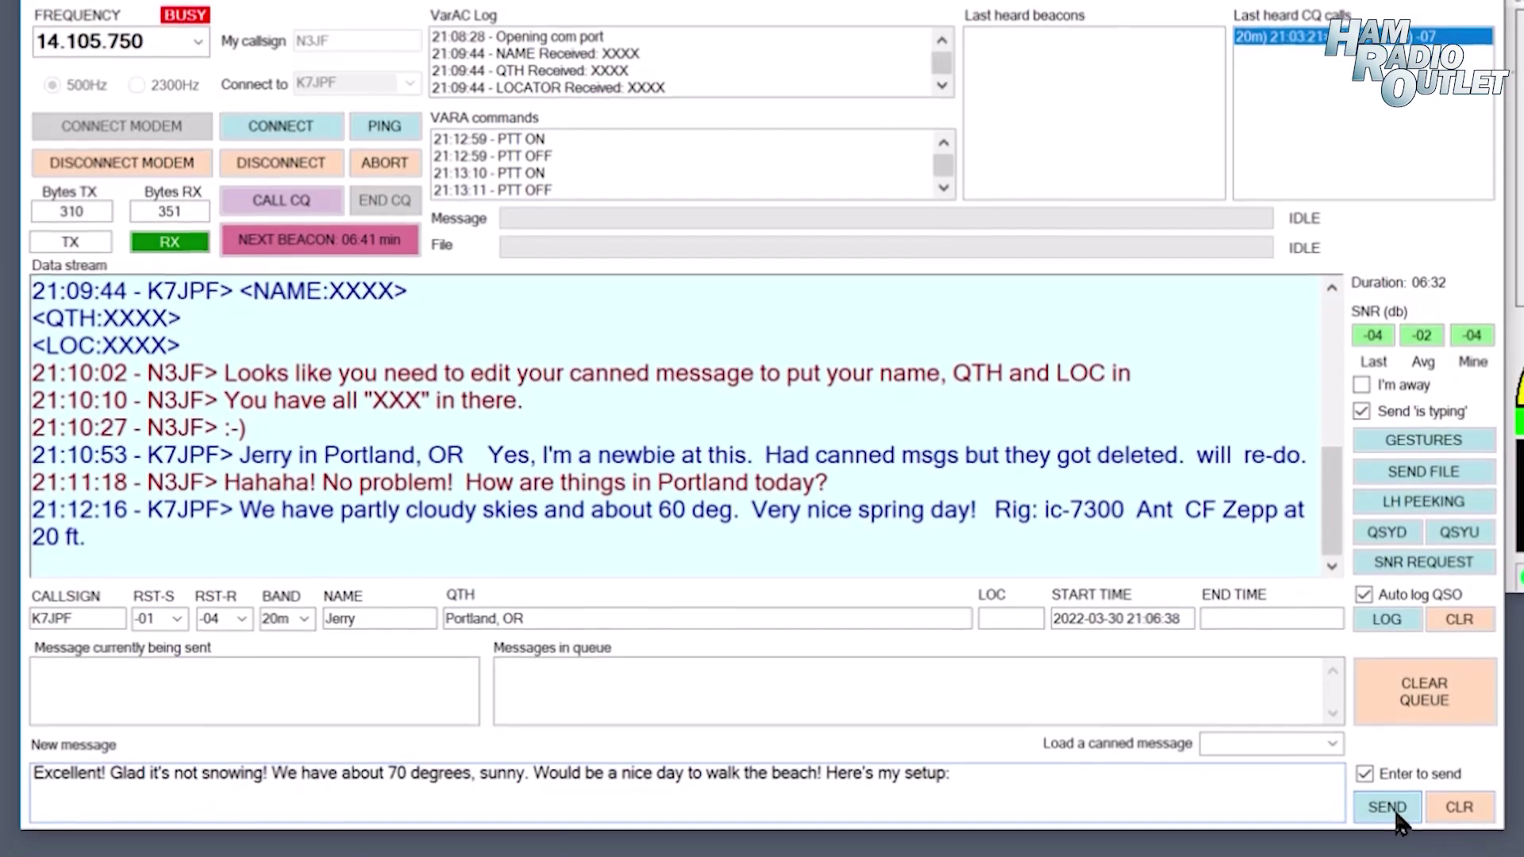
{"action": "left_click", "coordinate": [1381, 813]}
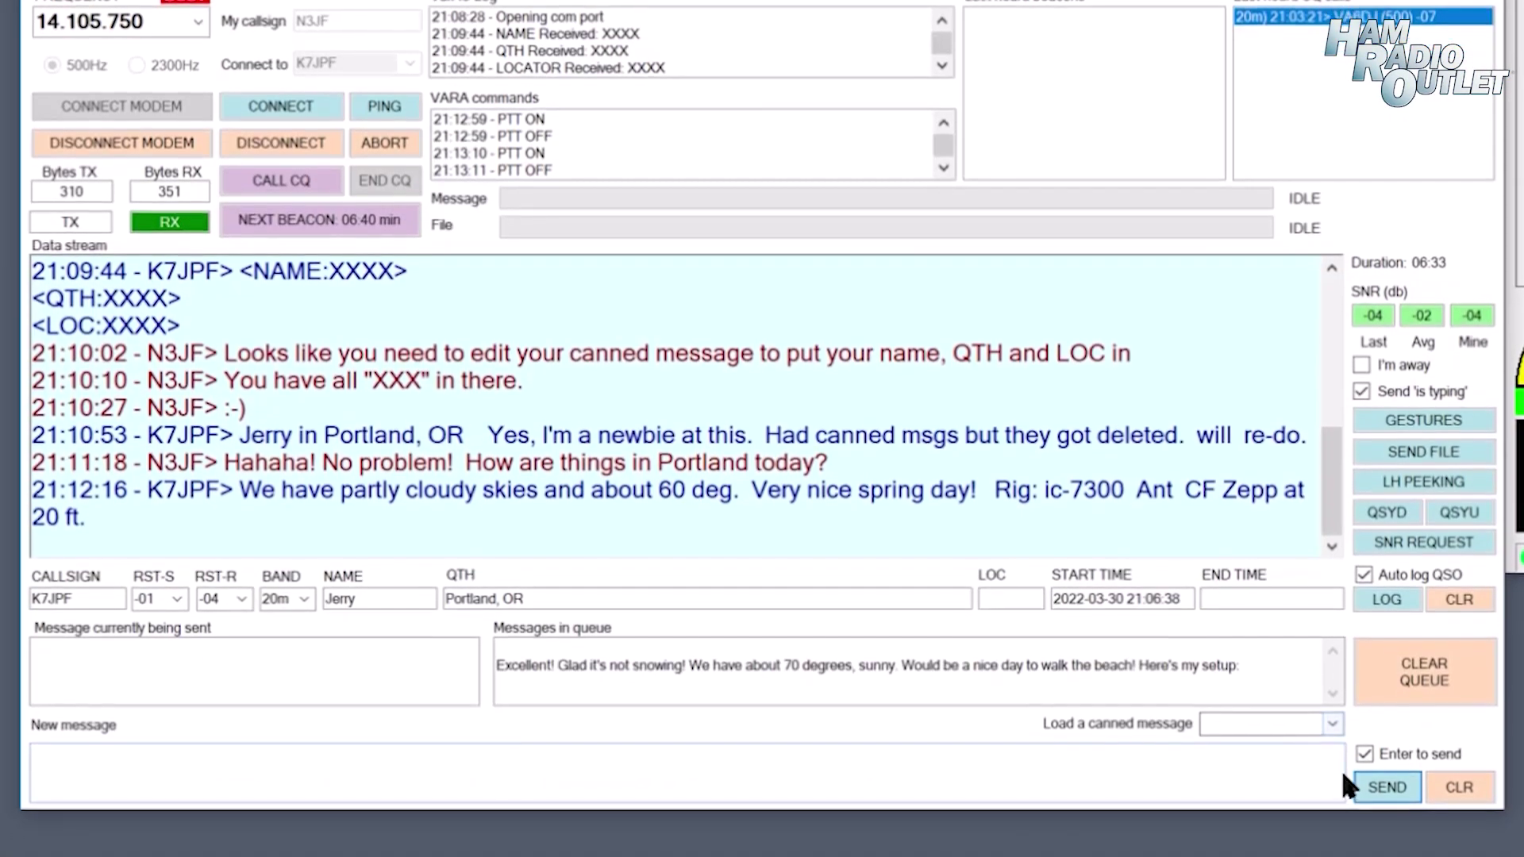
{"action": "left_click", "coordinate": [1332, 713]}
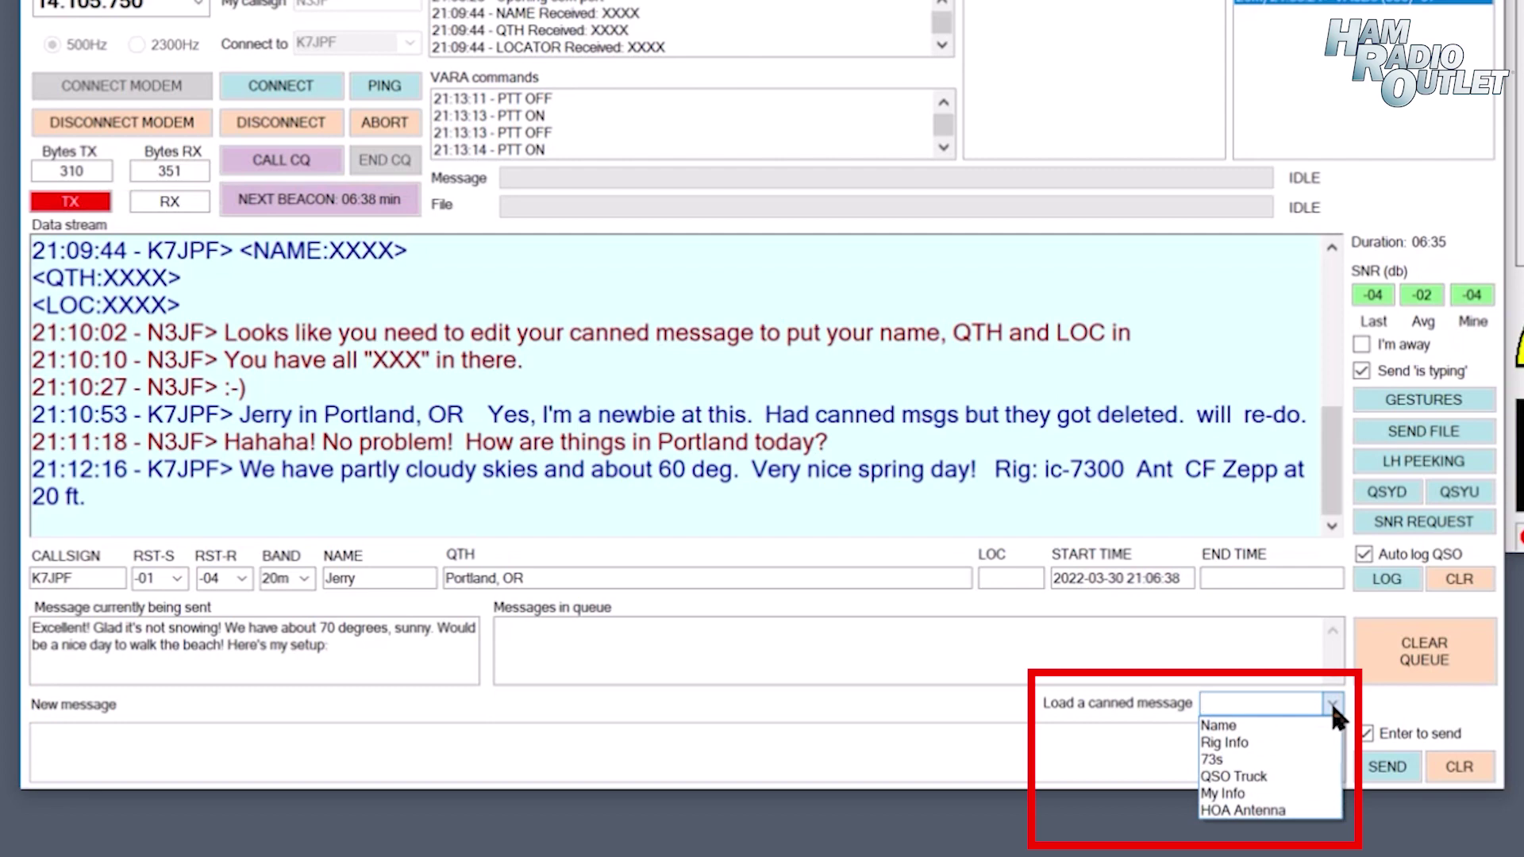
{"action": "left_click", "coordinate": [1266, 744]}
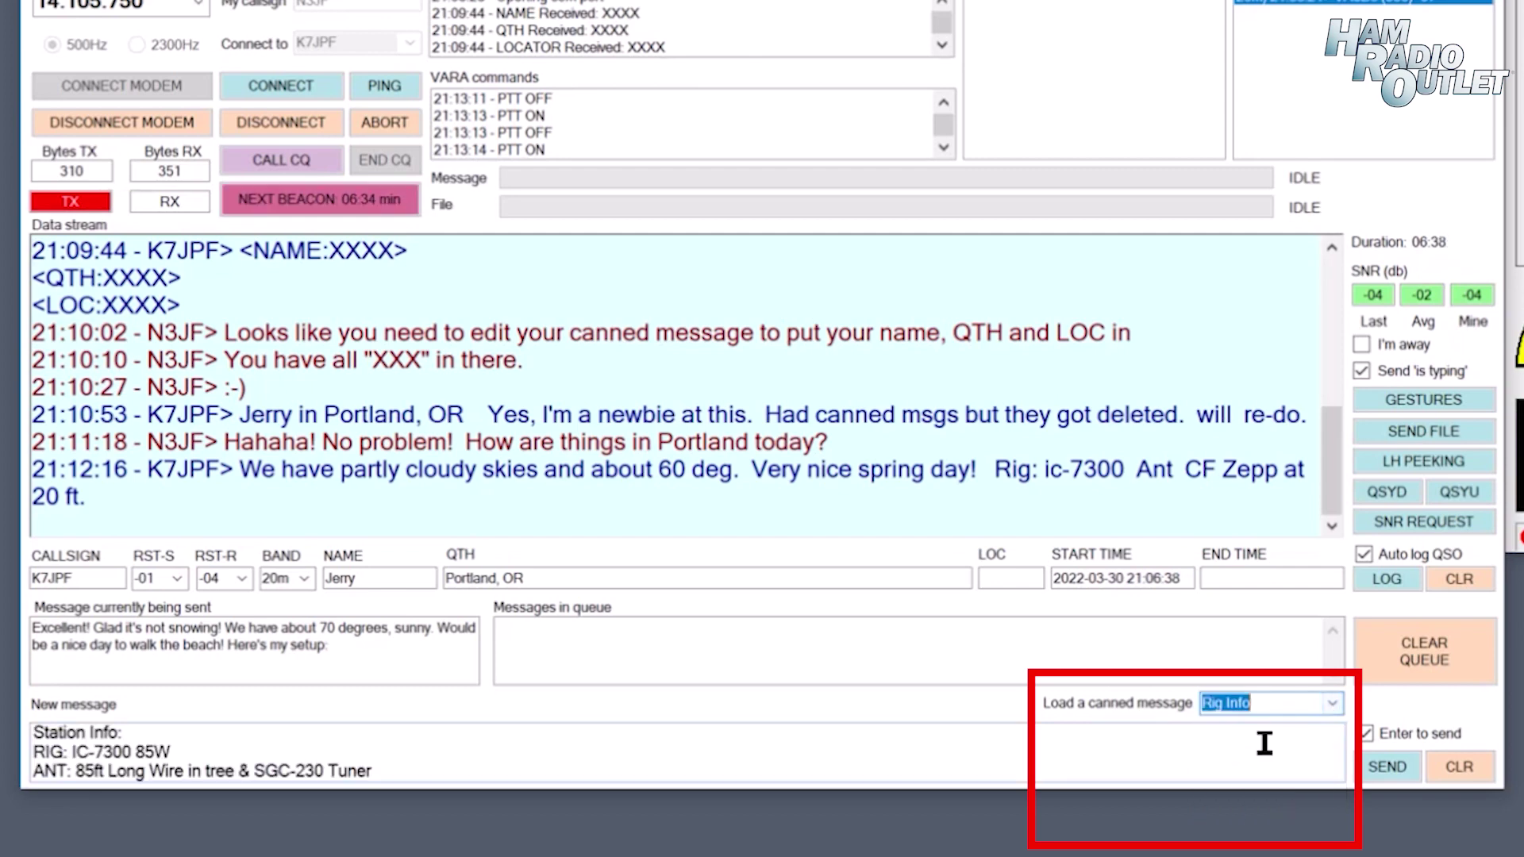
{"action": "left_click", "coordinate": [1381, 767]}
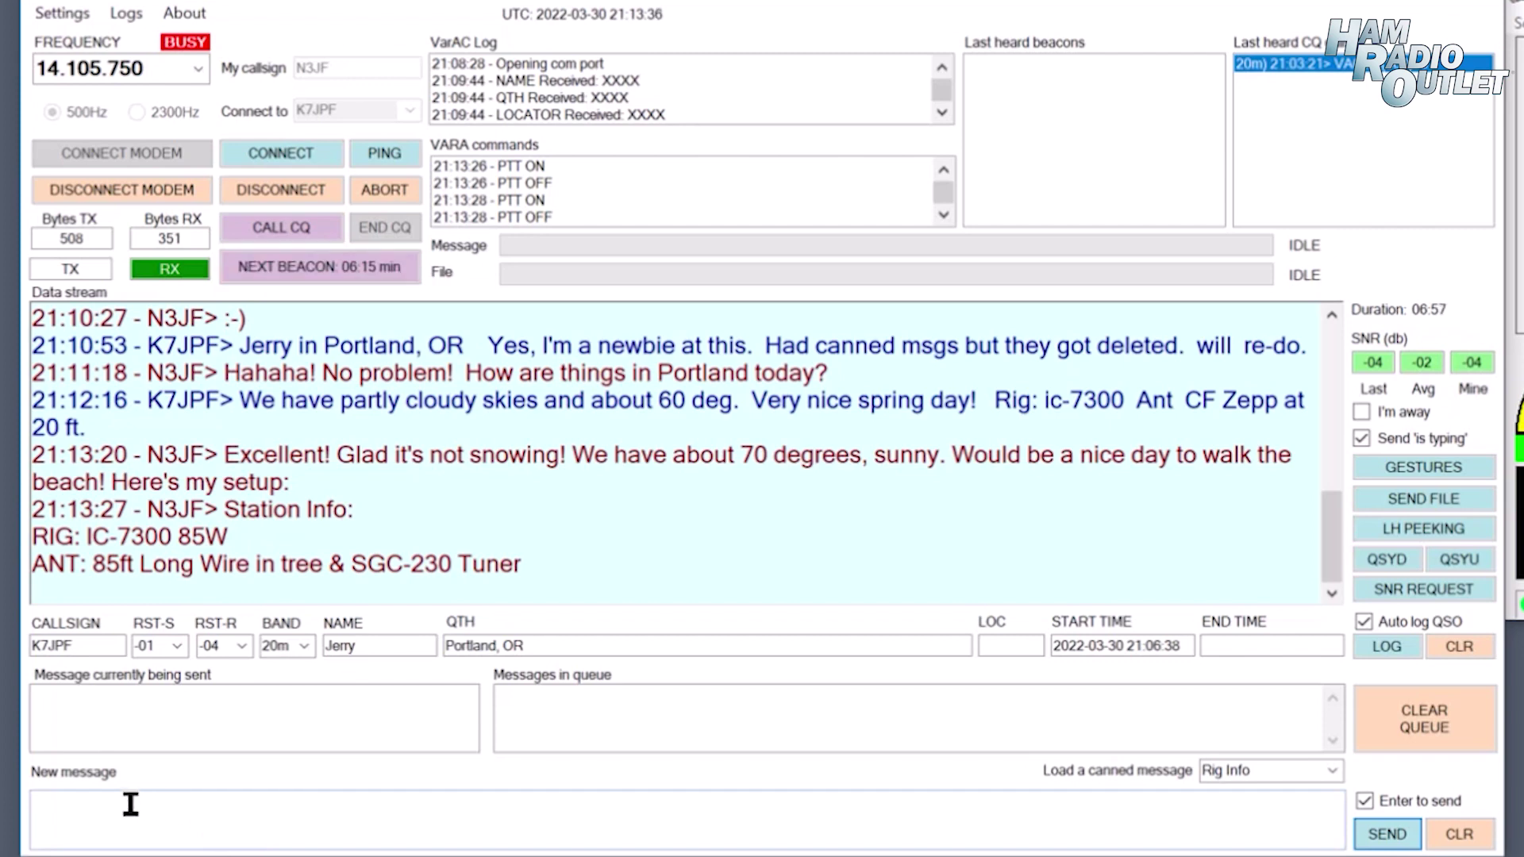
- Send the message "Not too many stations on today. At least, not many I can hear."
{"action": "type", "text": "Not too many stations on today. At least, not many I can hear."}
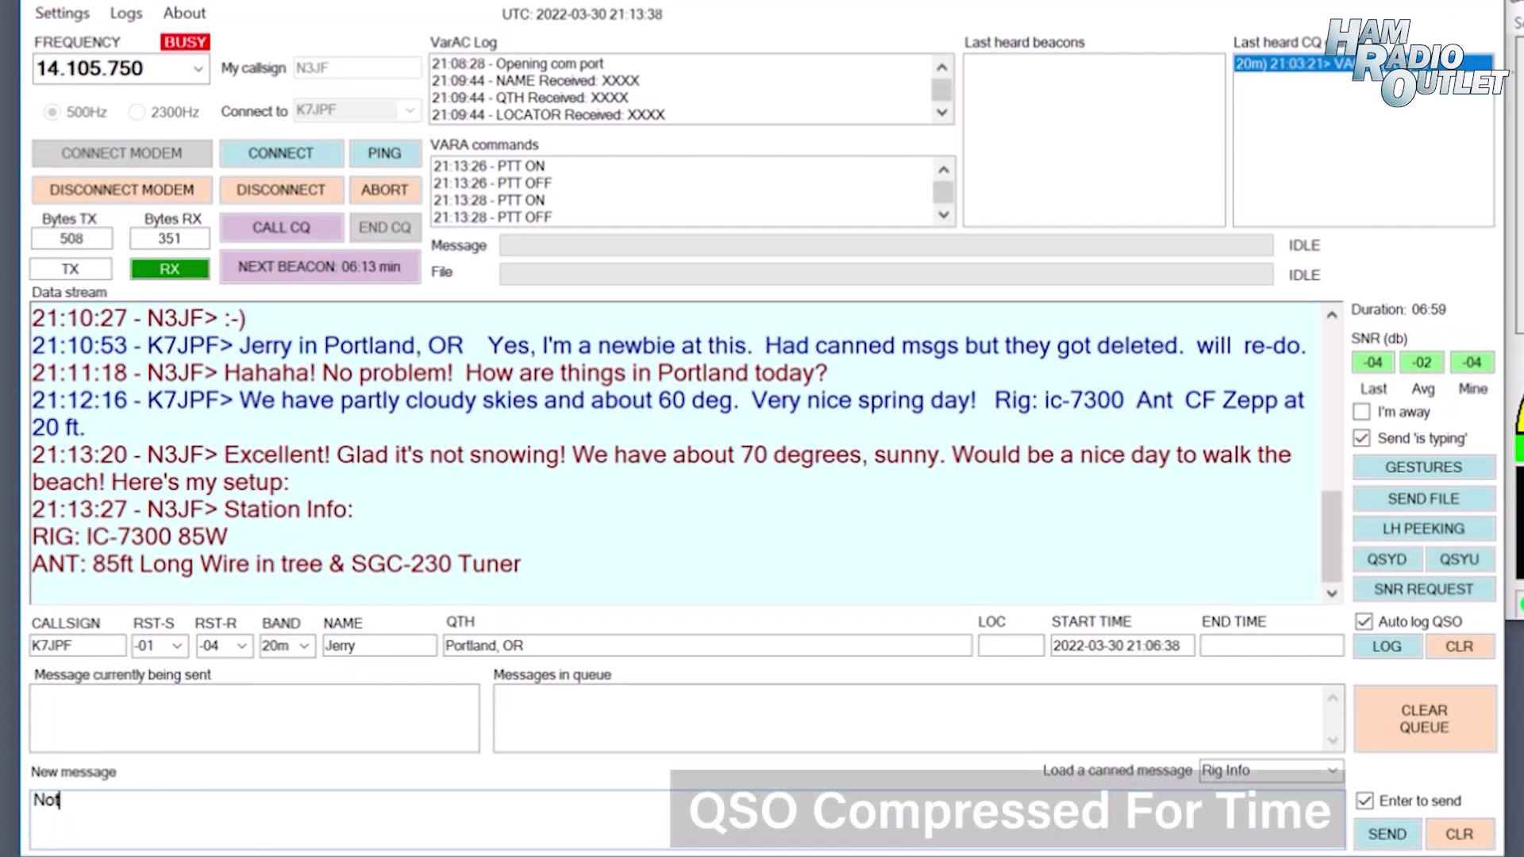
{"action": "key", "text": "Return"}
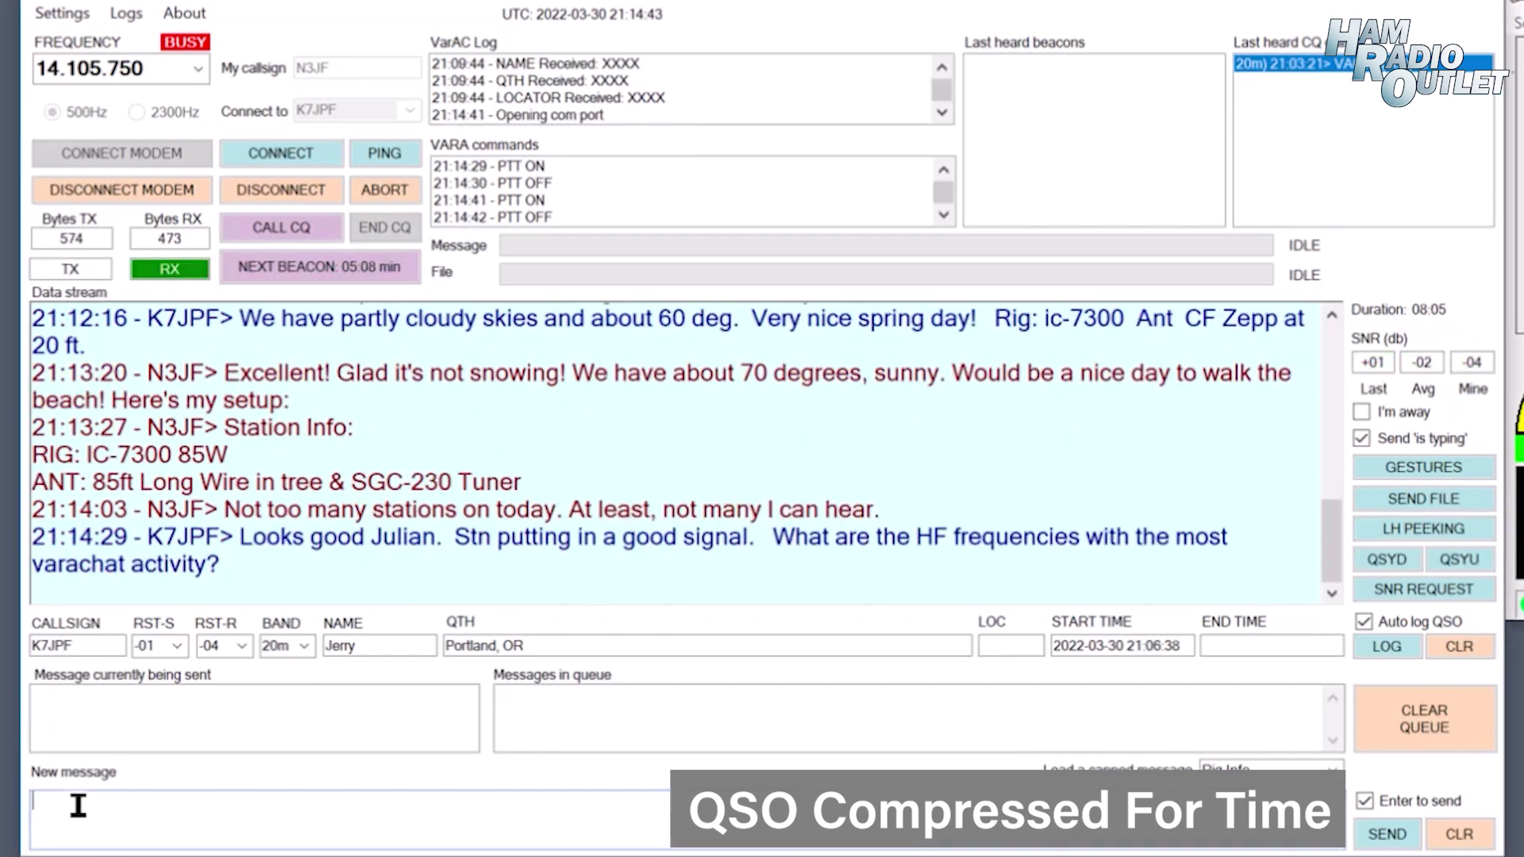
- Answer that the 14MHz frequency is the main one, some stations are heard on the other selectable bands, but "20m is where it's at mostly."
{"action": "type", "text": "The 14."}
{"action": "key", "text": "BackSpace"}
{"action": "type", "text": "MHz frequency is the"}
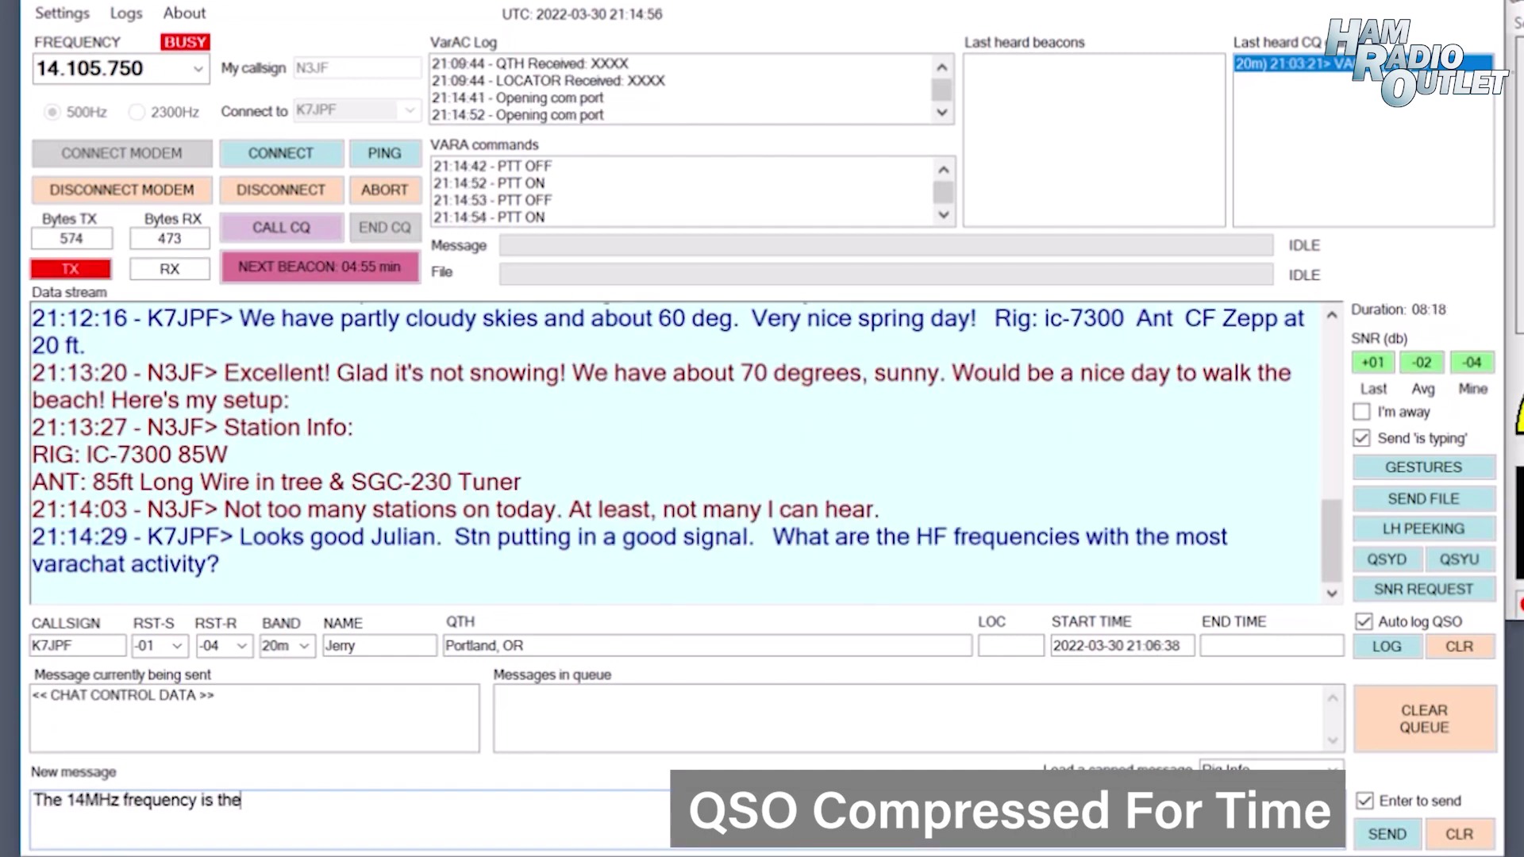
{"action": "type", "text": " main one. I've heard some stations on pretty much all of th"}
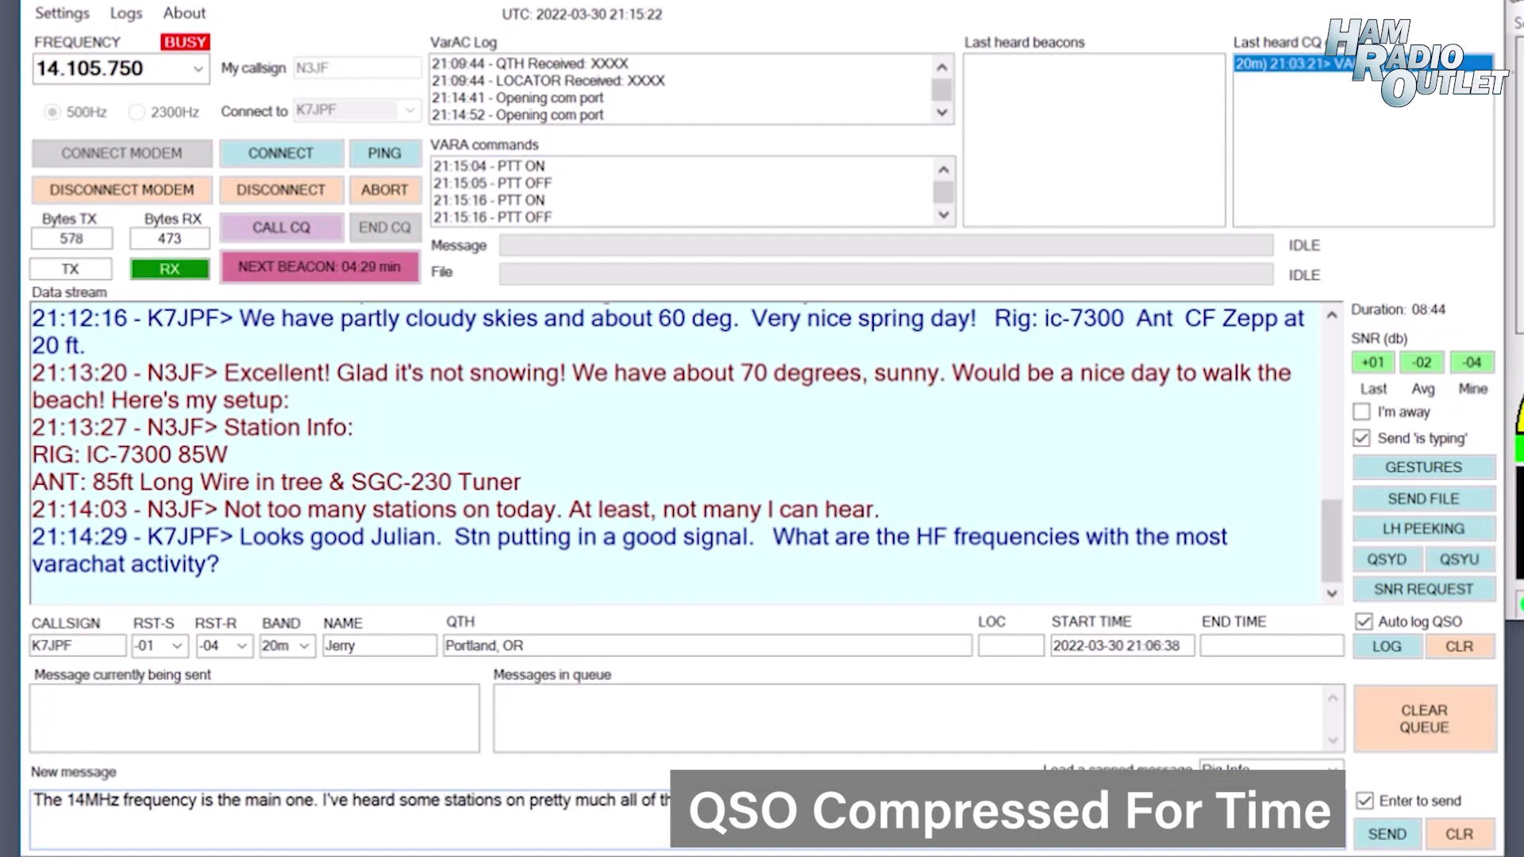
{"action": "type", "text": "e band that you can select in the top left frequency pull down box. But 20m is where it's at mostly."}
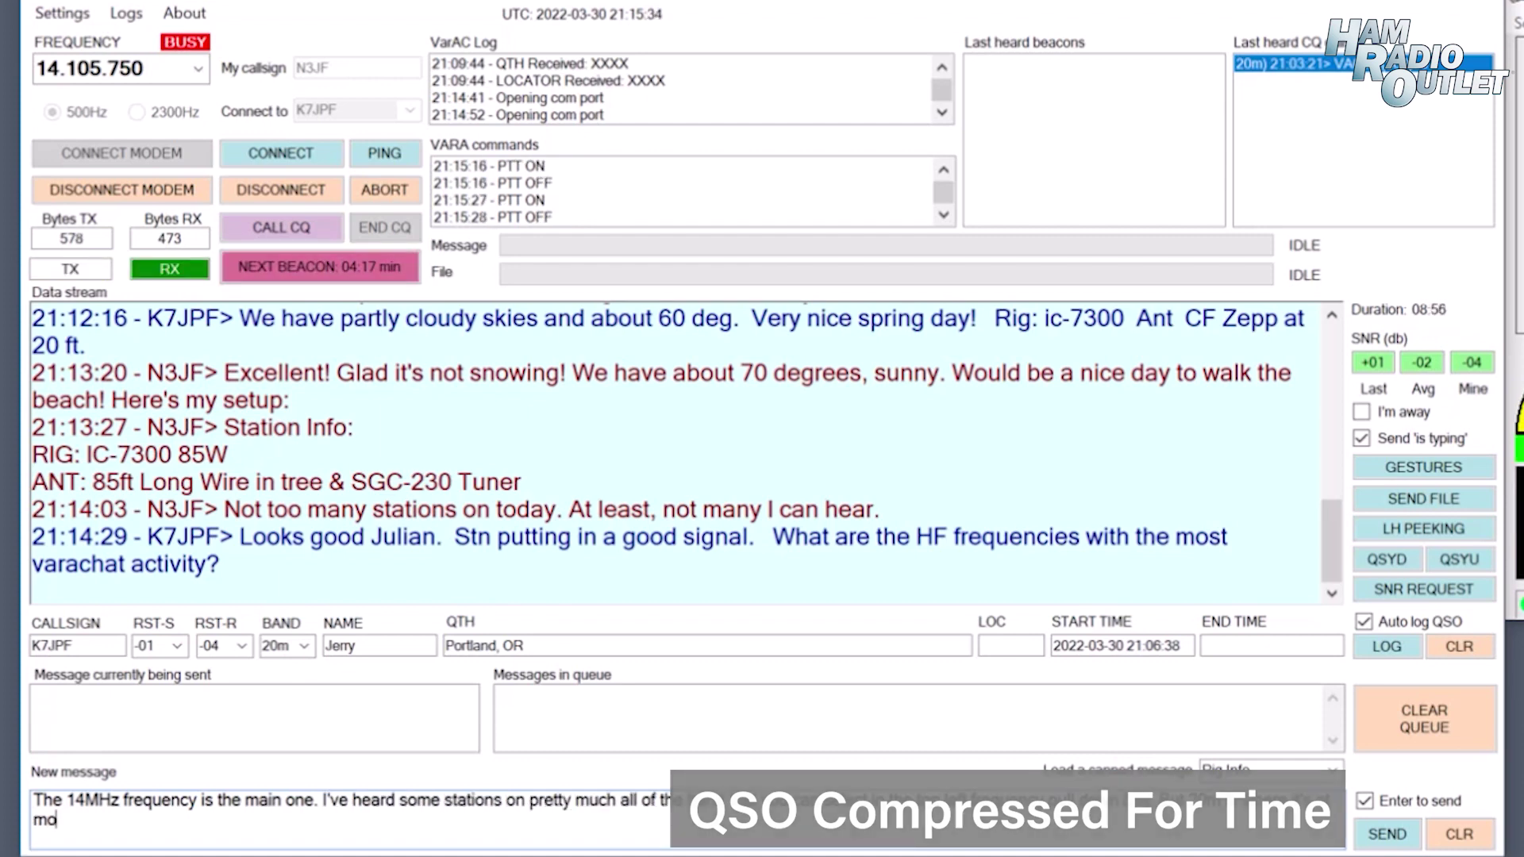
{"action": "key", "text": "Return"}
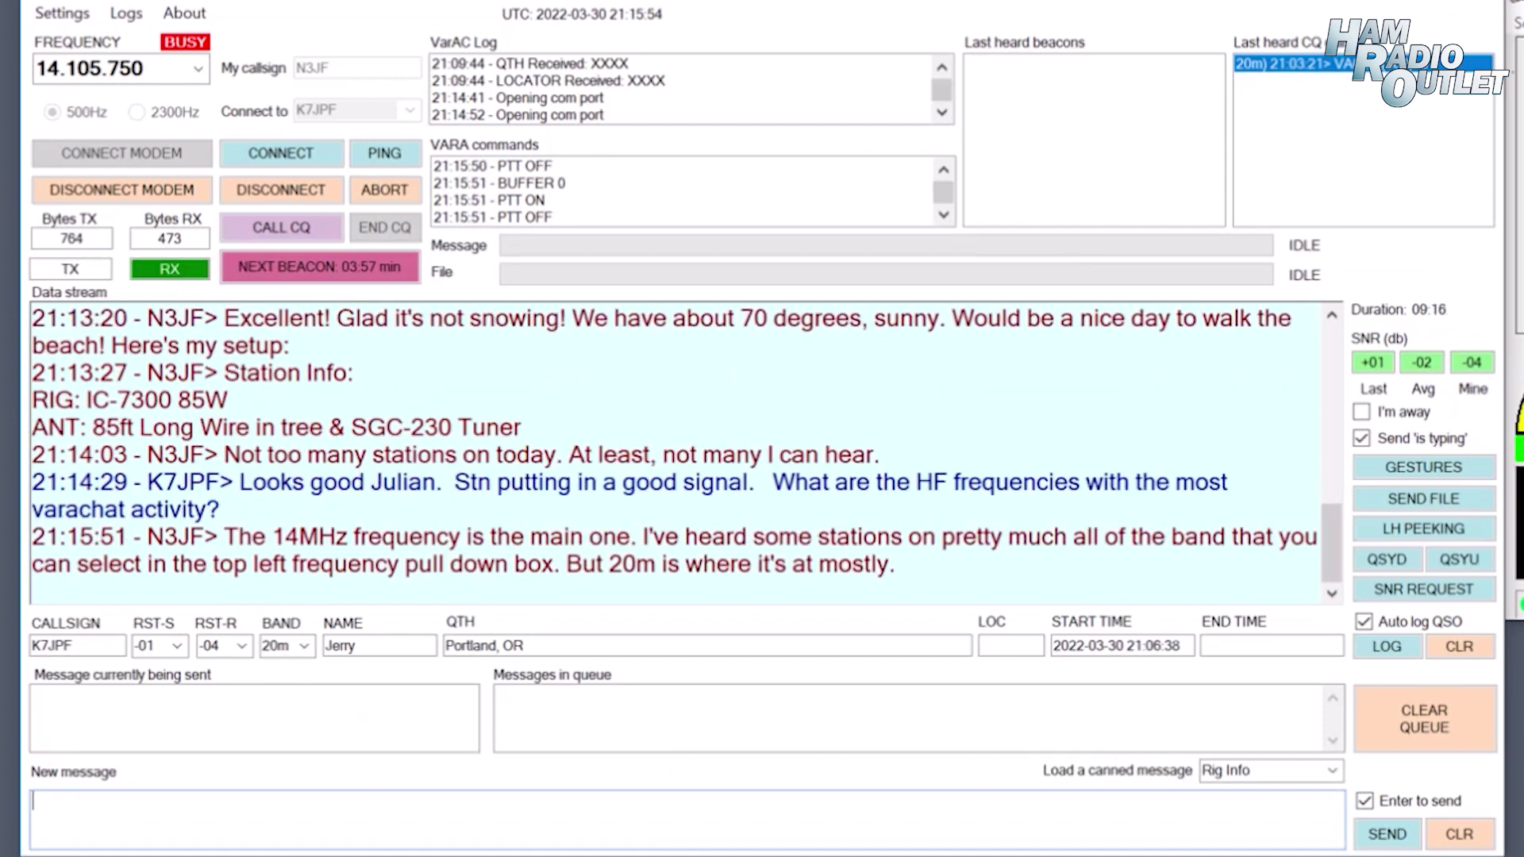
- Send advice to QSY off the calling frequency using "QSY U" and "QSY D", warning that typing those letters without spaces initiates the QSY
{"action": "type", "text": "Once you've made the initial connection on the calling frequency, it's good practice to QSY wu"}
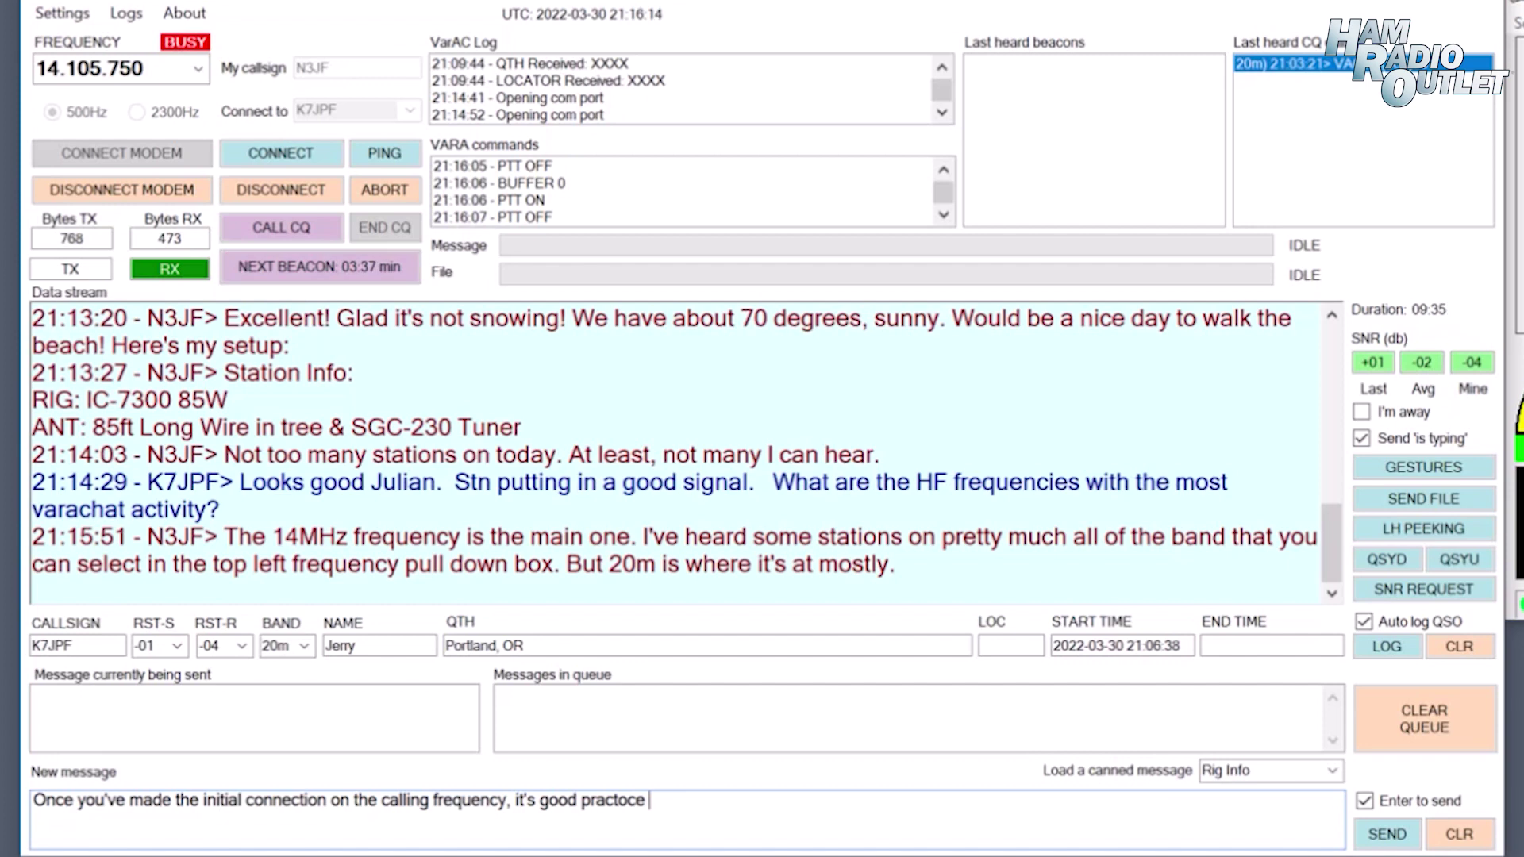
{"action": "key", "text": "BackSpace"}
{"action": "key", "text": "BackSpace"}
{"action": "type", "text": "using the buttons on the right \"QSY U\" and \"QSY D\"... "}
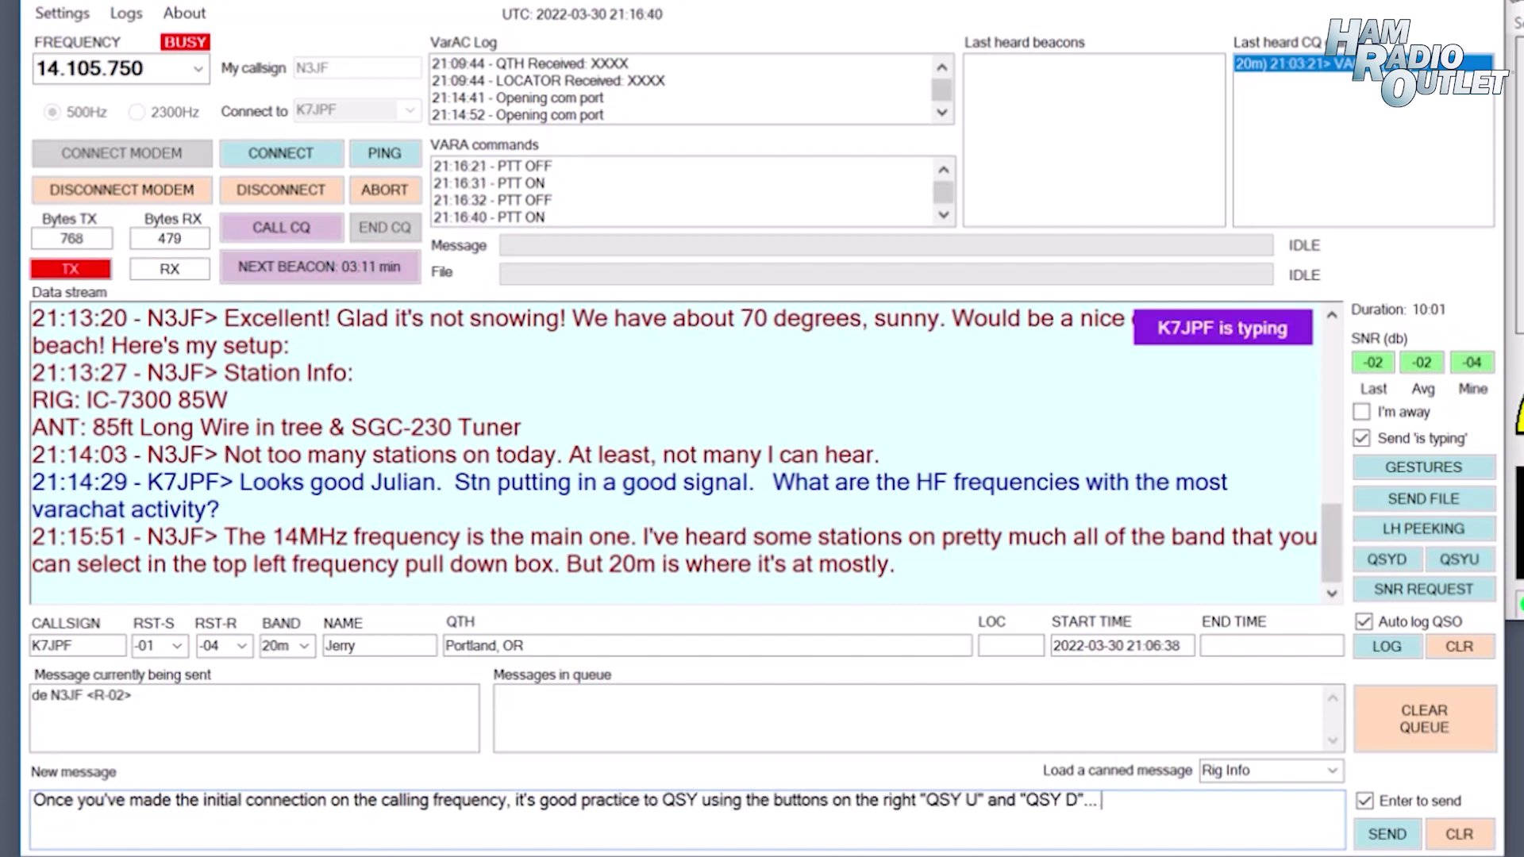
{"action": "type", "text": "just don't type those letters (without spaces) or it'll initiate the qsy!"}
{"action": "key", "text": "Return"}
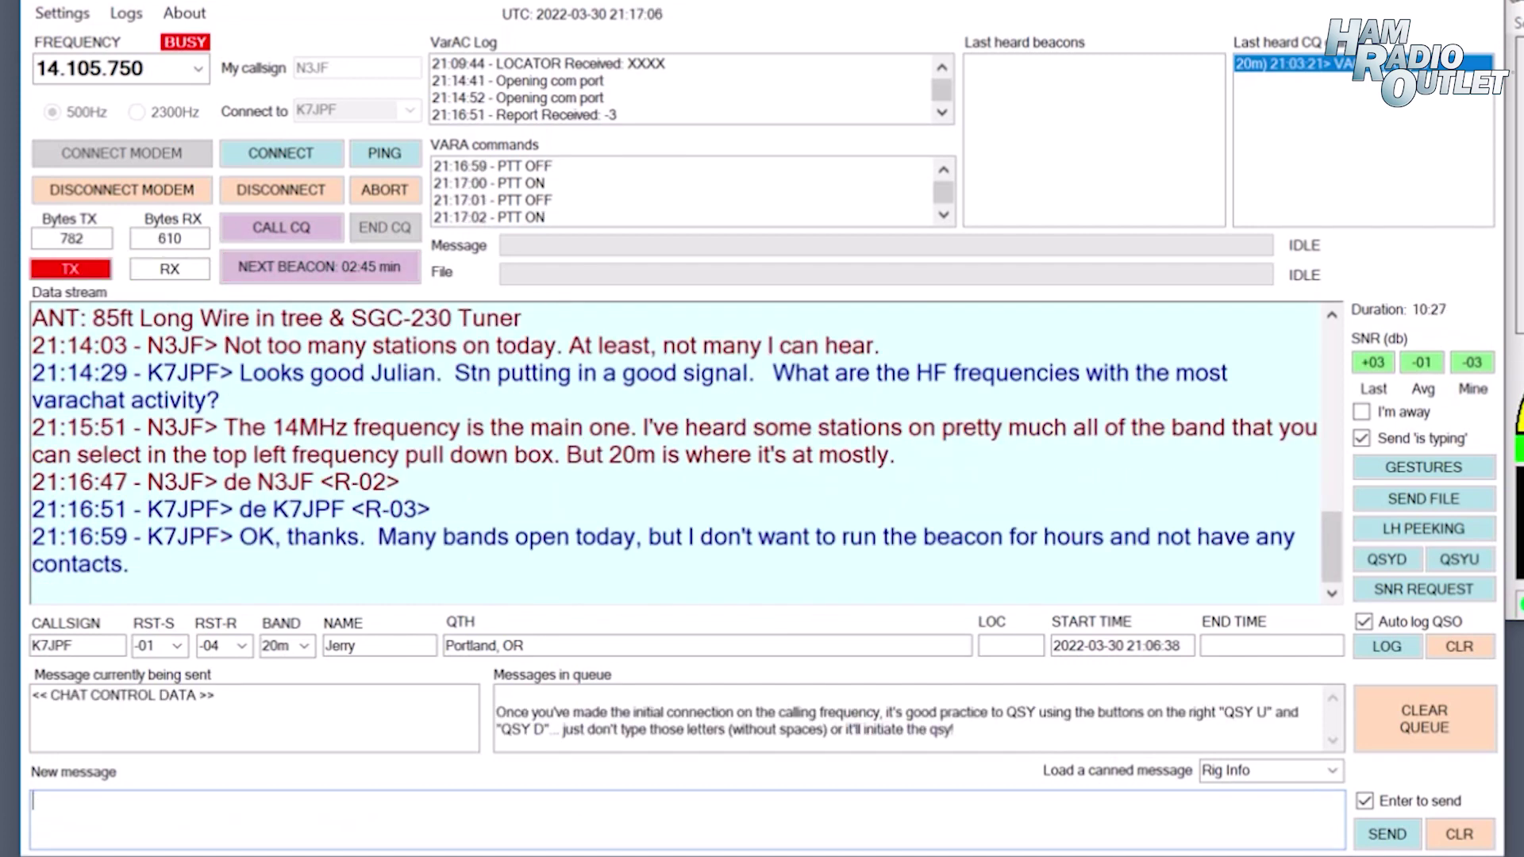
- Send a message saying the antenna is a compromise, with the "sloper" paralleling the yard's 50ft hill all the way up
{"action": "type", "text": "My antenna is a compromise."}
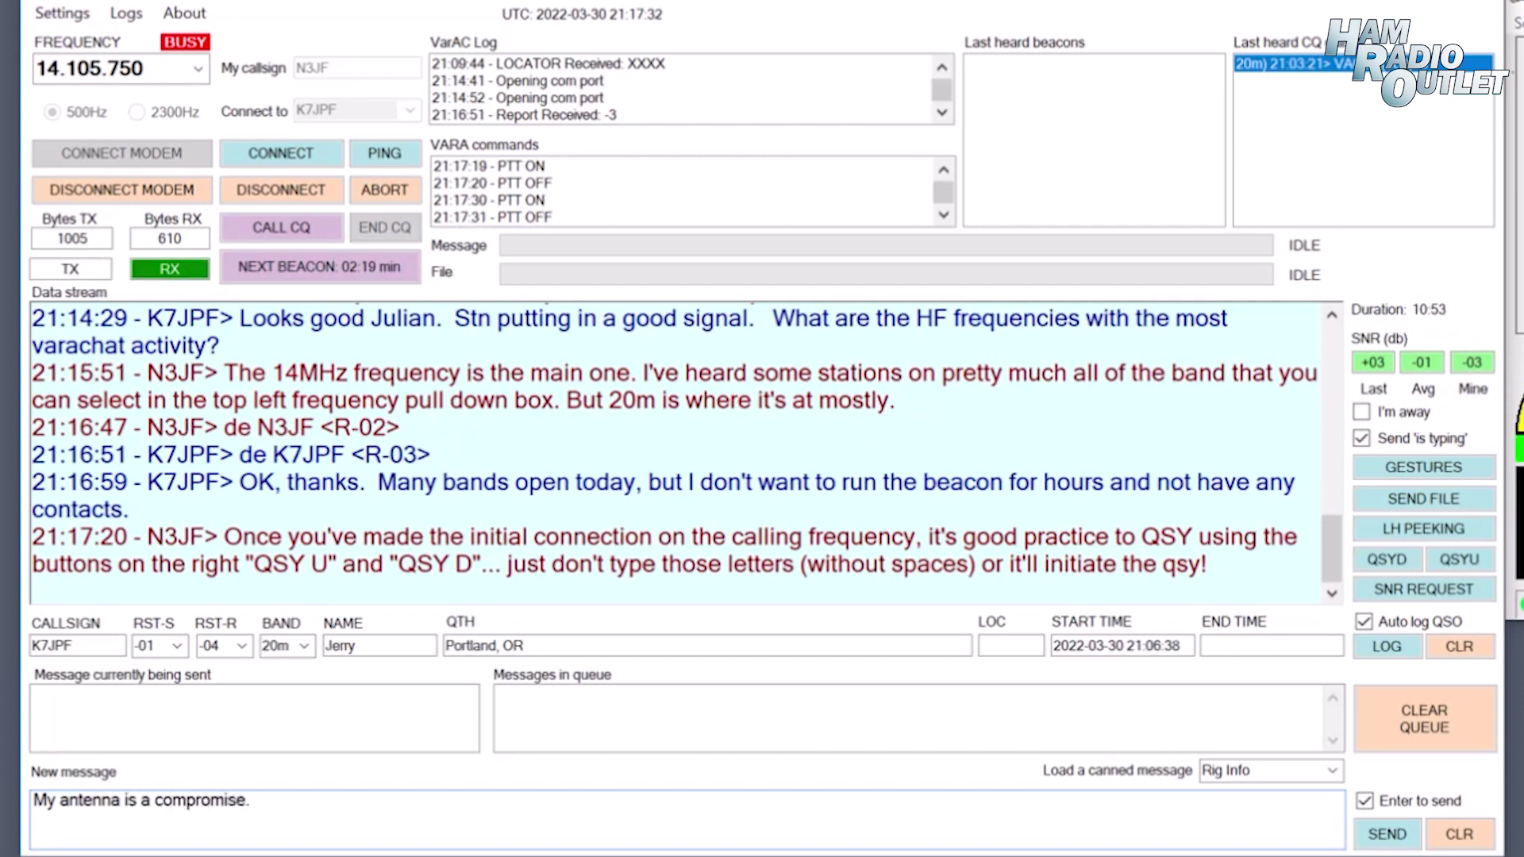
{"action": "type", "text": " My yard and as a 50ft hill, so my \"sloper\" actually parallels the hill all the way up!"}
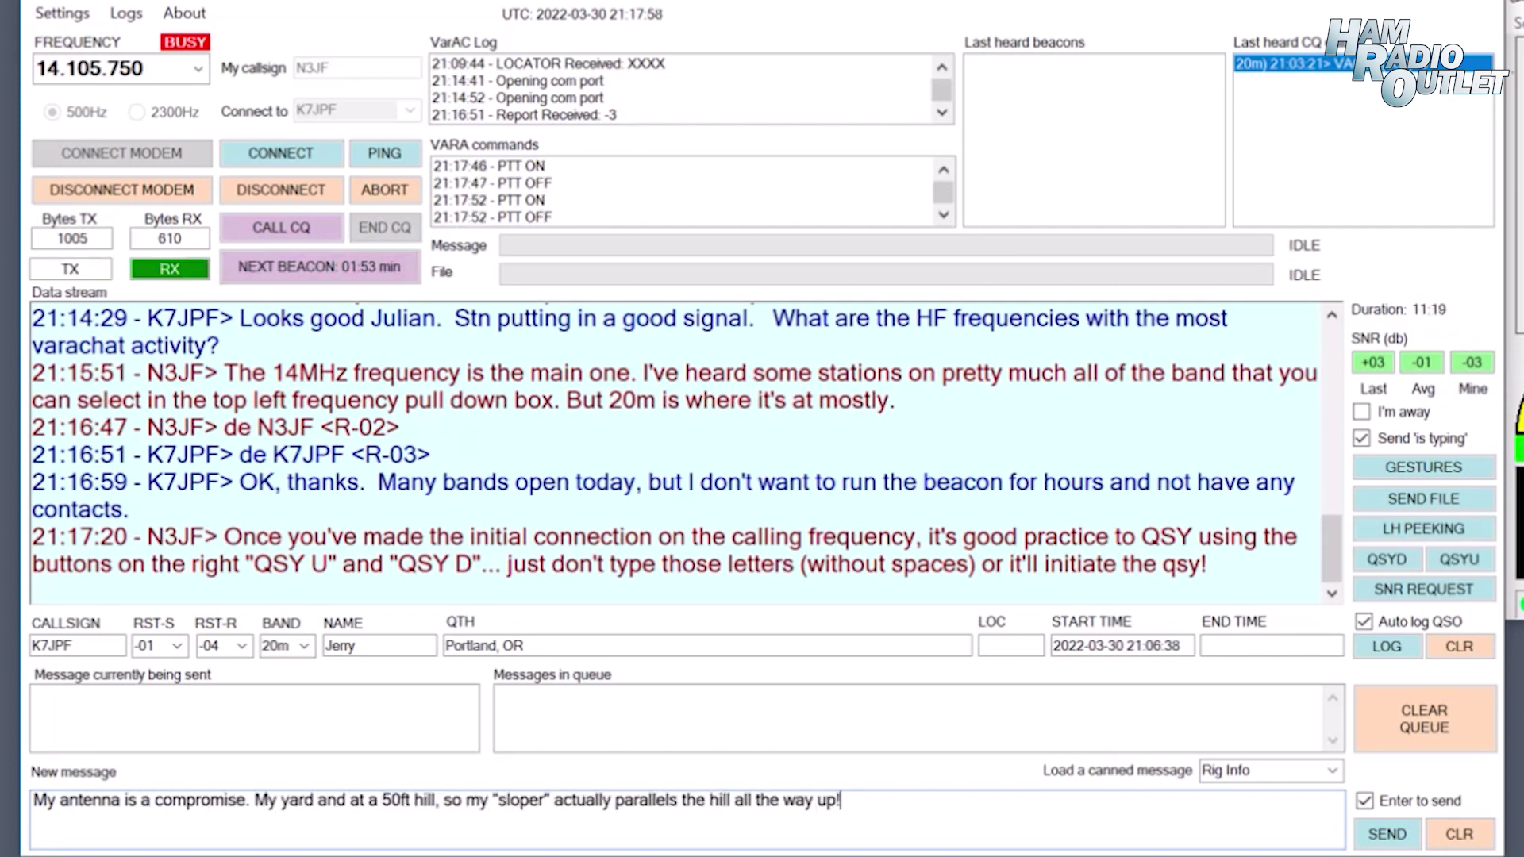
{"action": "key", "text": "Return"}
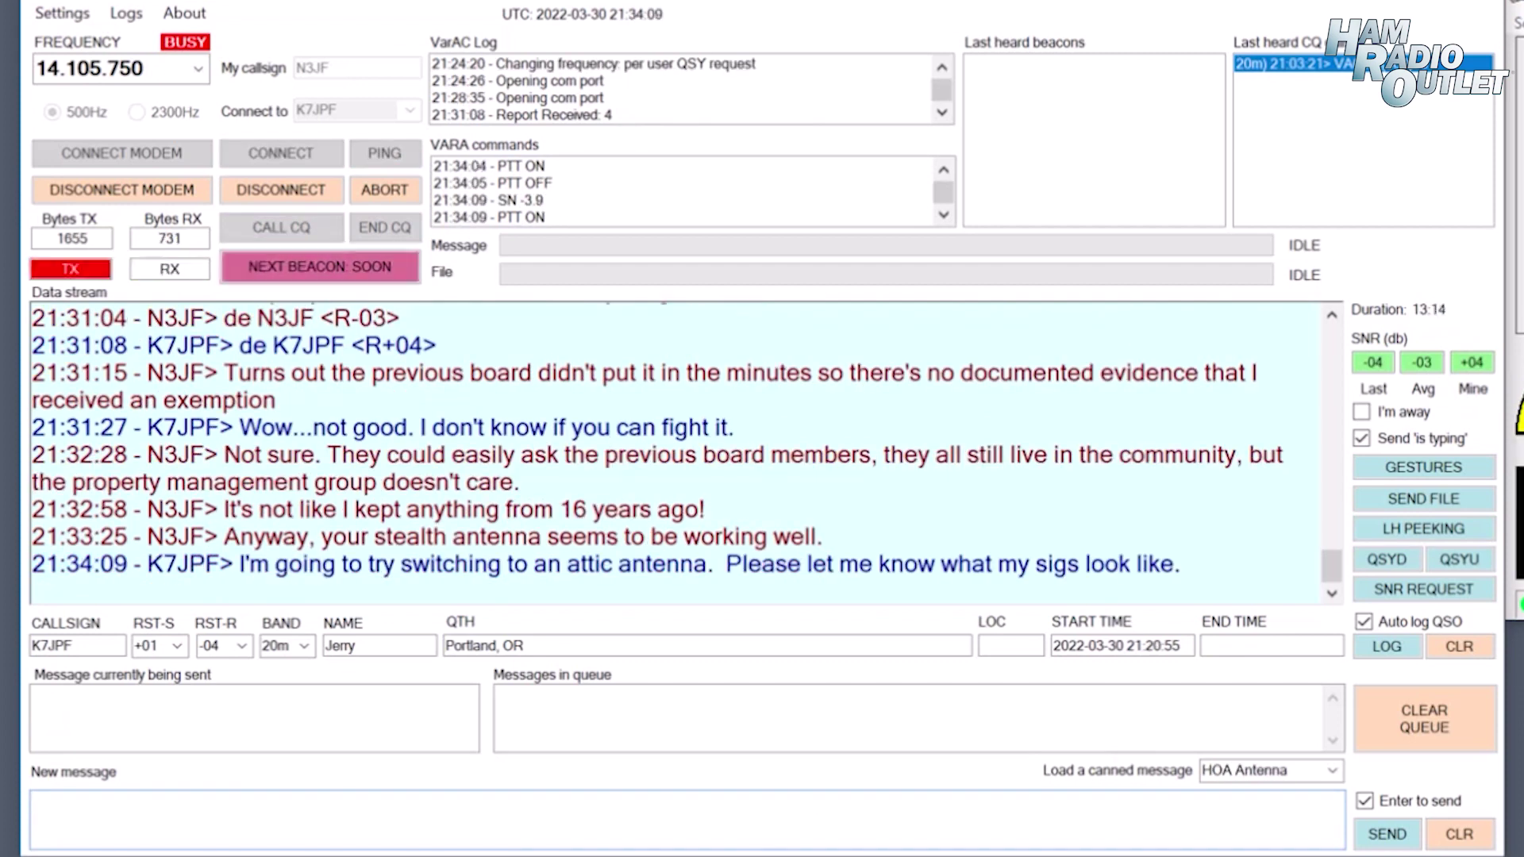
- Send "Ok... want to disconnect and then you can call me back on the calling frequency?" and accept the QSY back to 14.105.000
{"action": "type", "text": "Ok... want to disconnect and then you can call "}
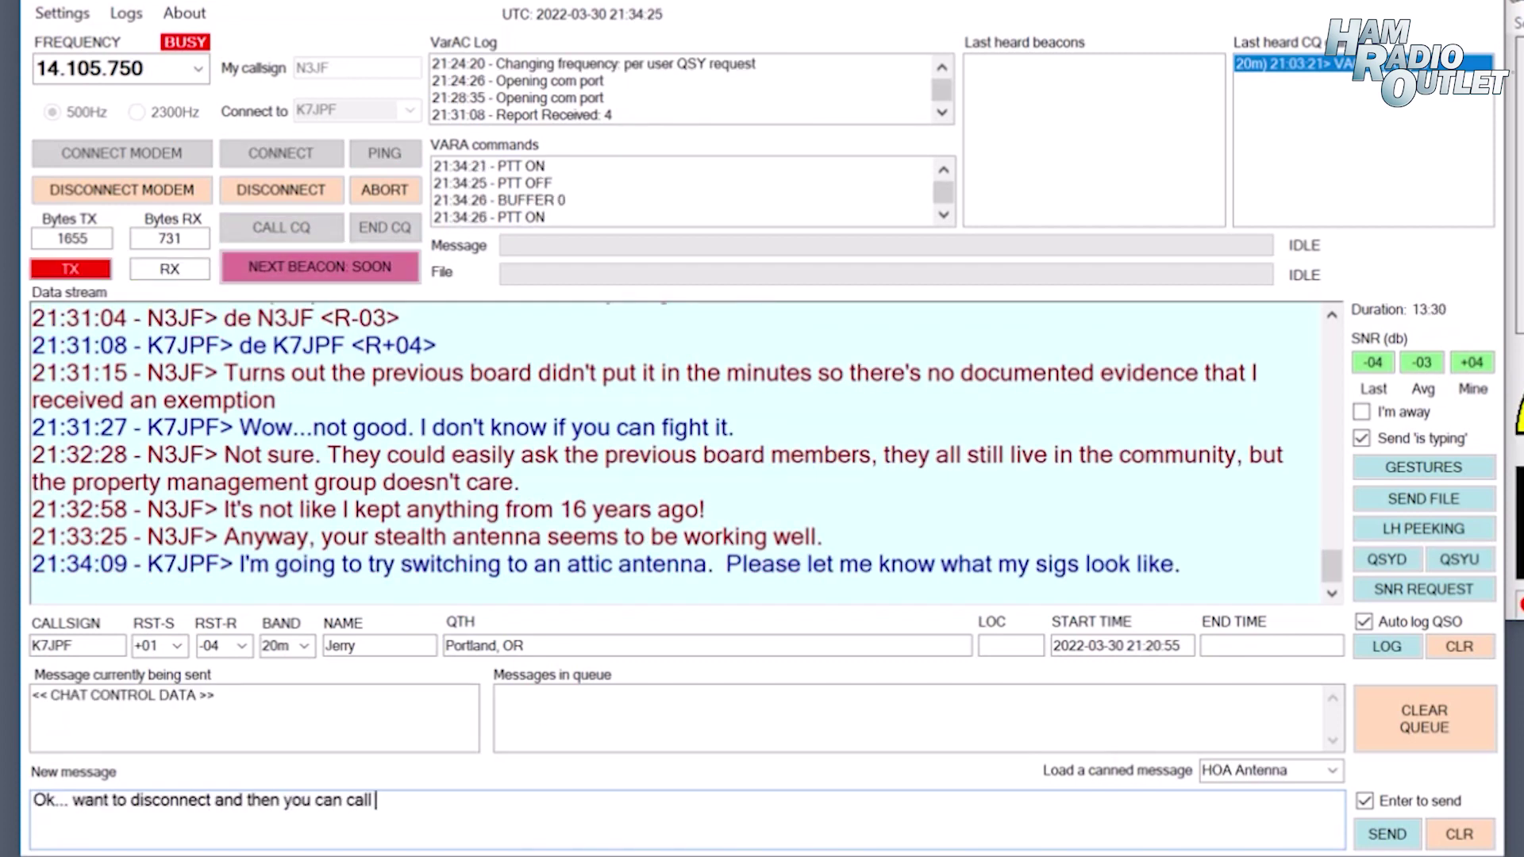
{"action": "type", "text": "me back on the calling frequency?"}
{"action": "key", "text": "Return"}
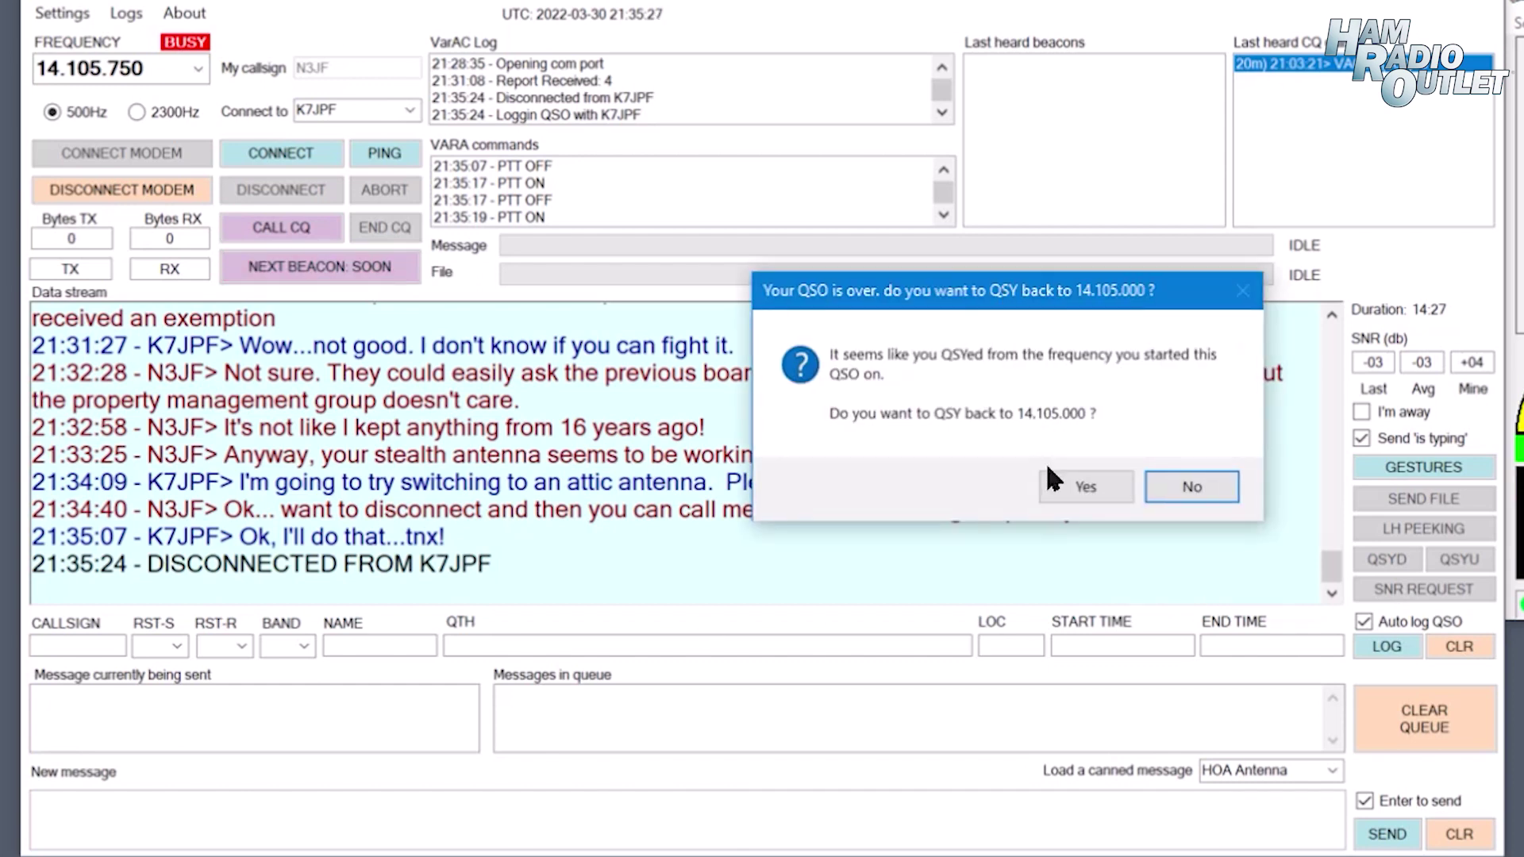
{"action": "left_click", "coordinate": [1088, 488]}
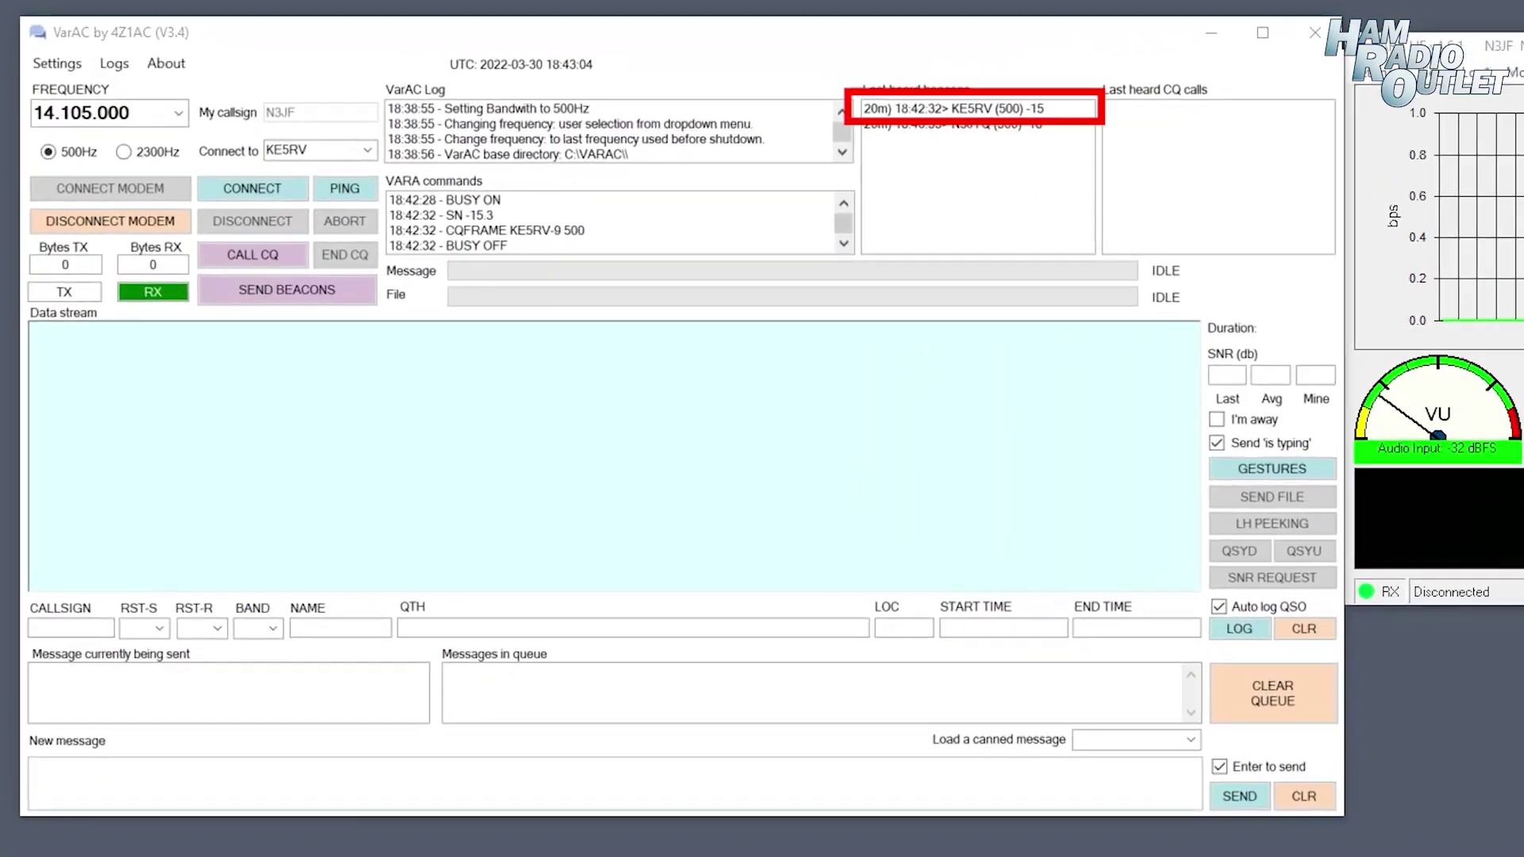
- Connect to the station whose 20m beacon was heard at 18:42:32 and send it the My Info canned message
{"action": "double_click", "coordinate": [952, 108]}
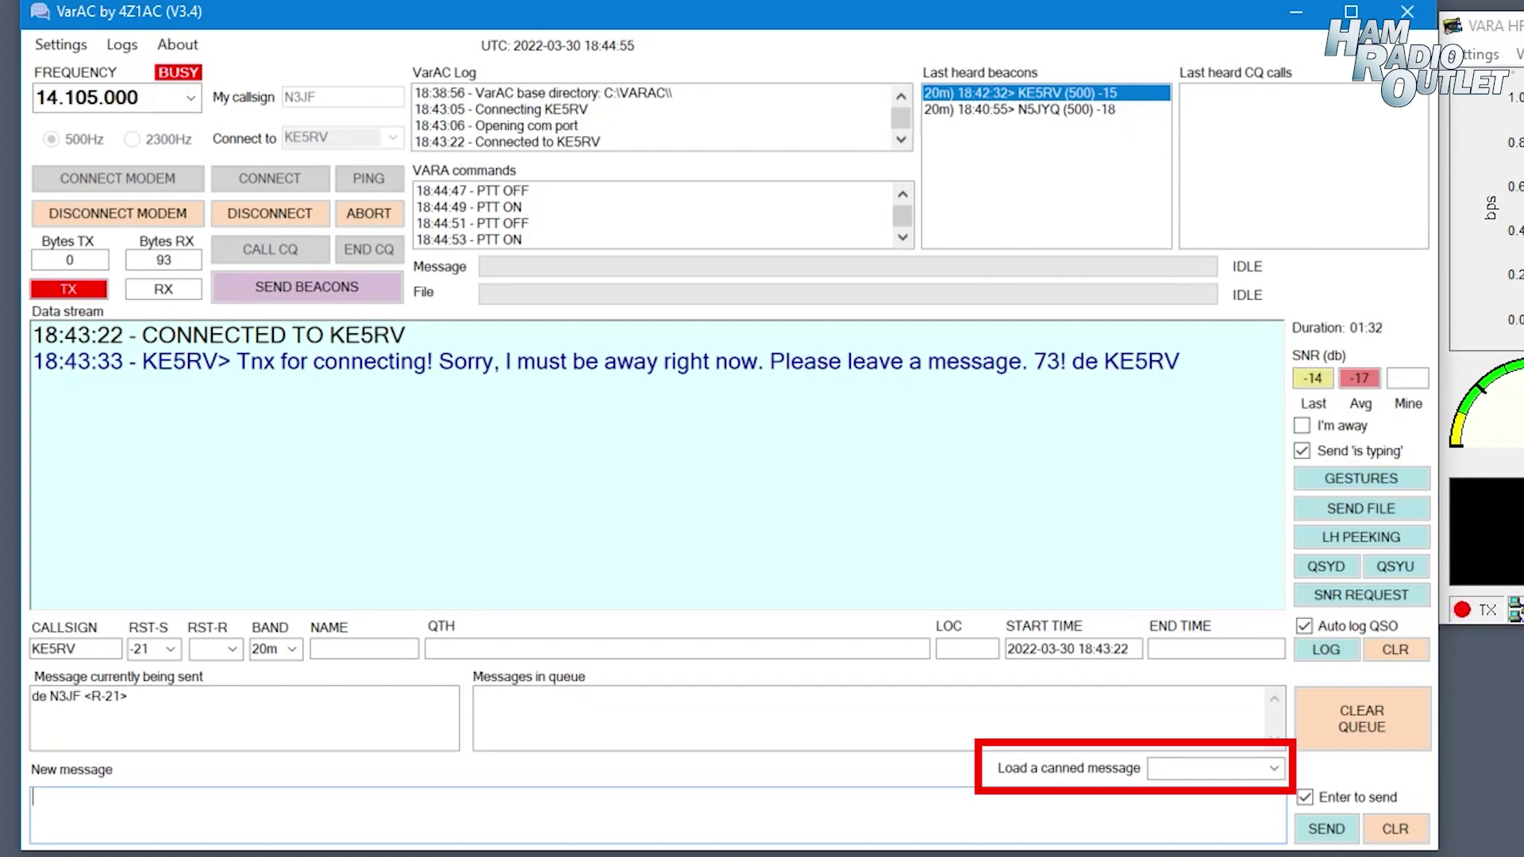
{"action": "left_click", "coordinate": [1273, 767]}
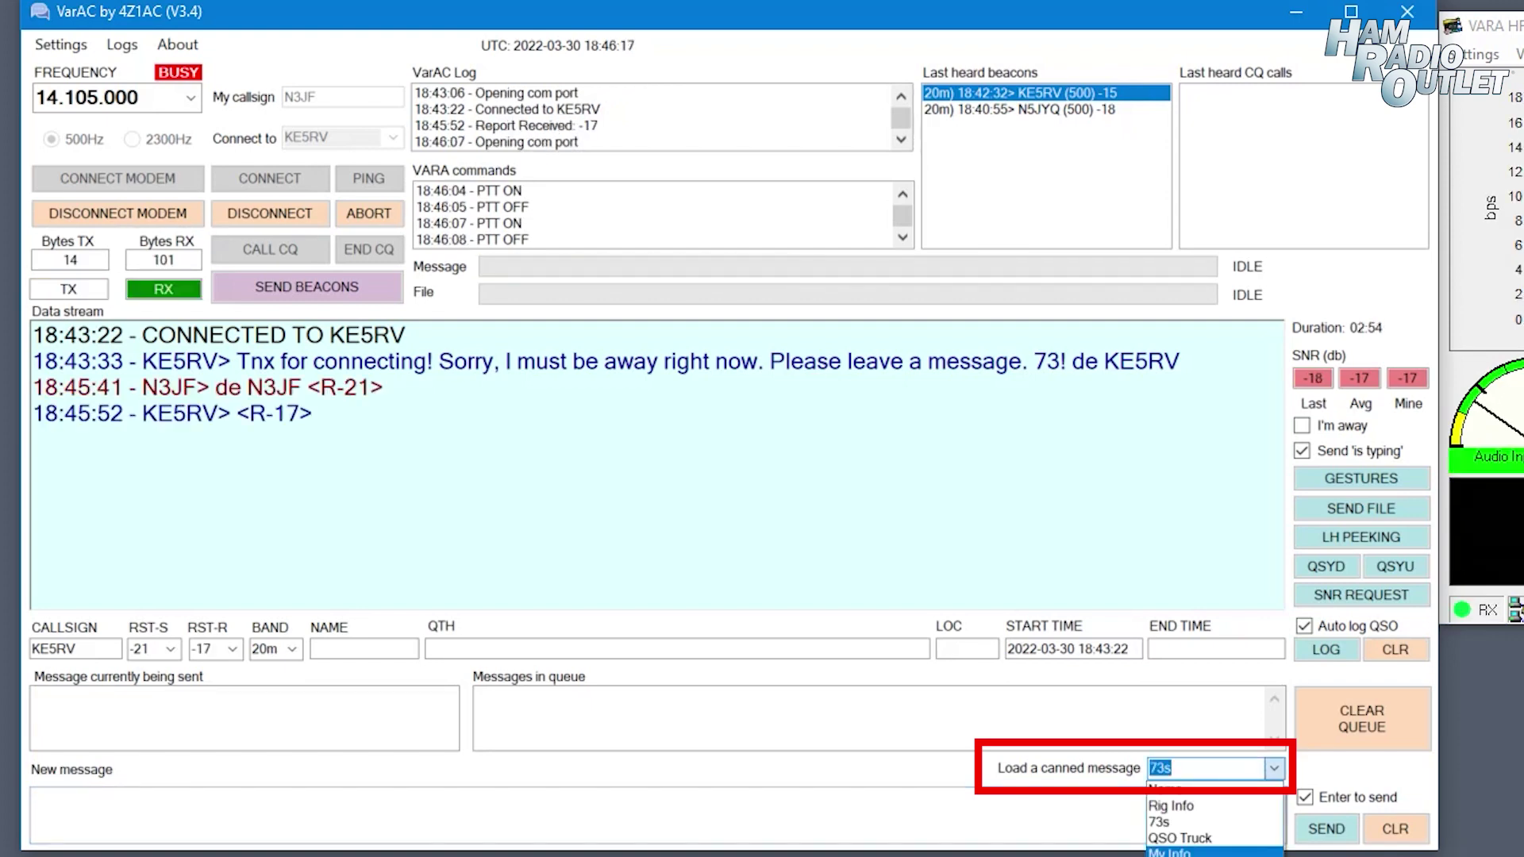
{"action": "key", "text": "Return"}
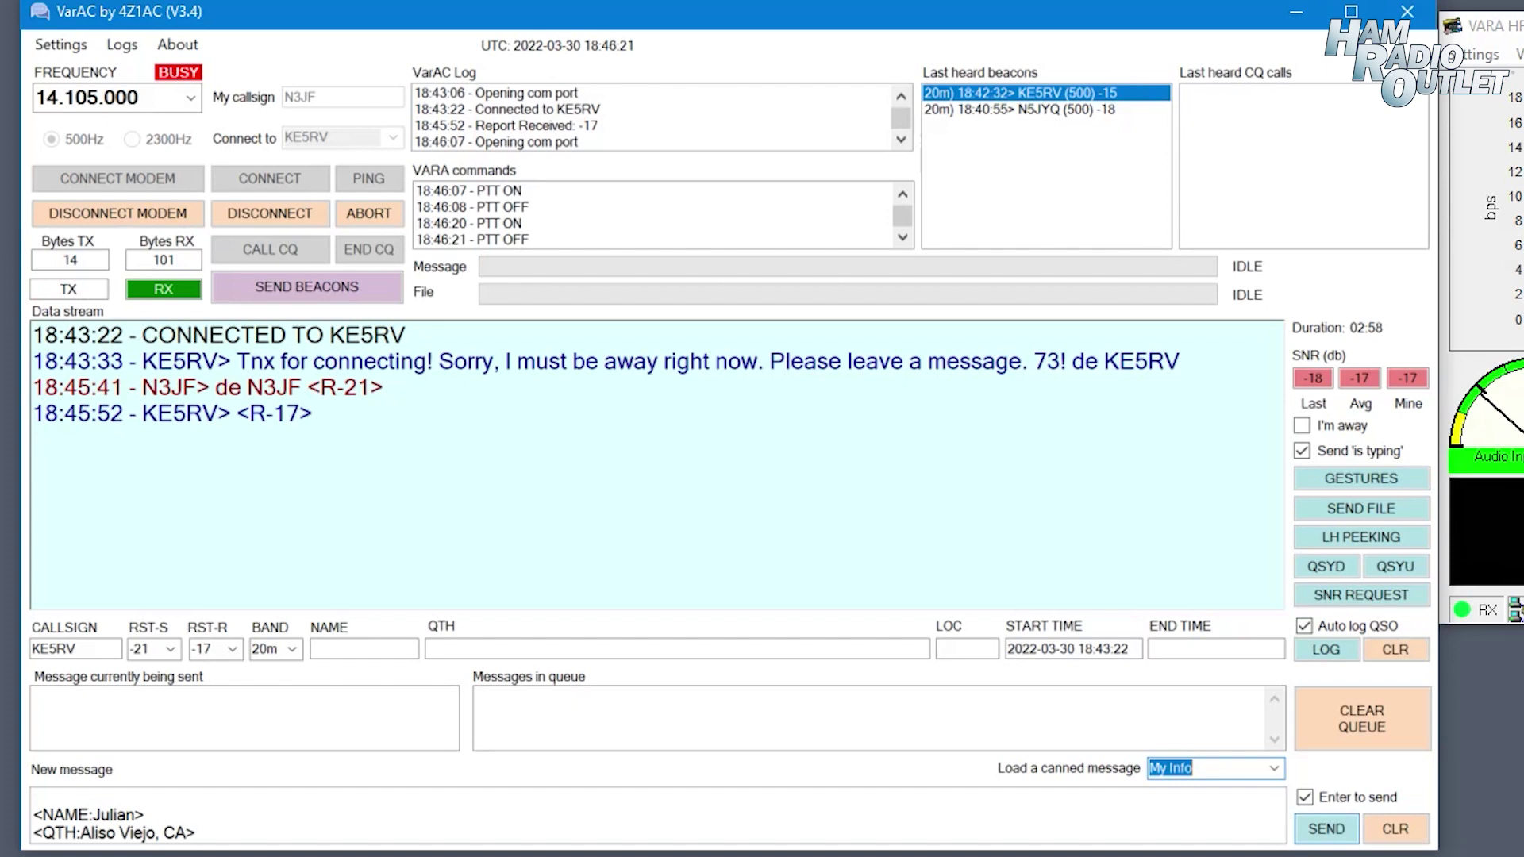
{"action": "key", "text": "Return"}
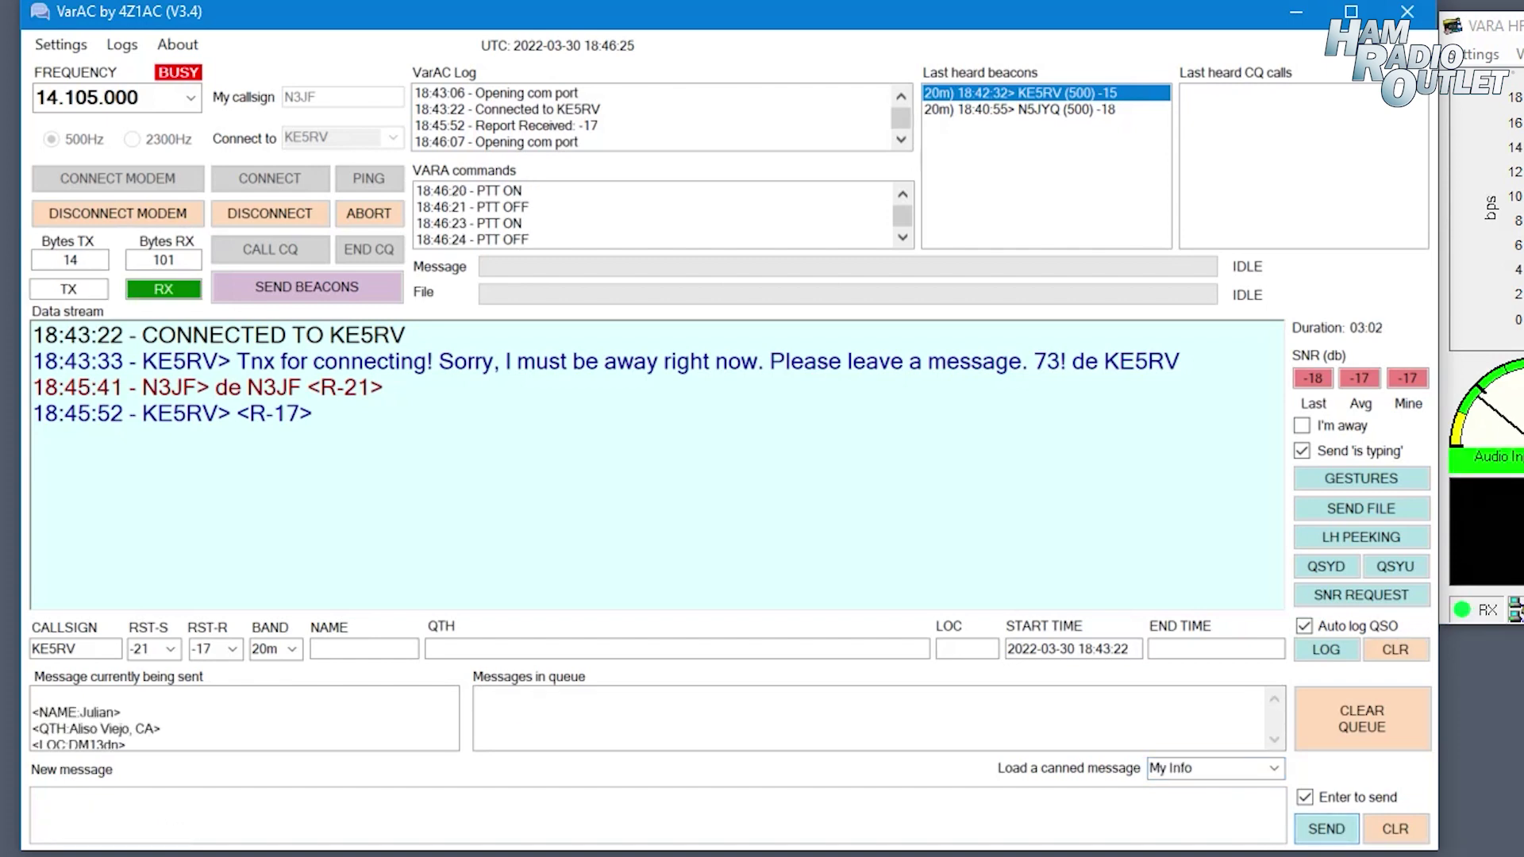
- Send the message "Just sent my info for your log. 73" and disconnect from the station
{"action": "type", "text": "Just"}
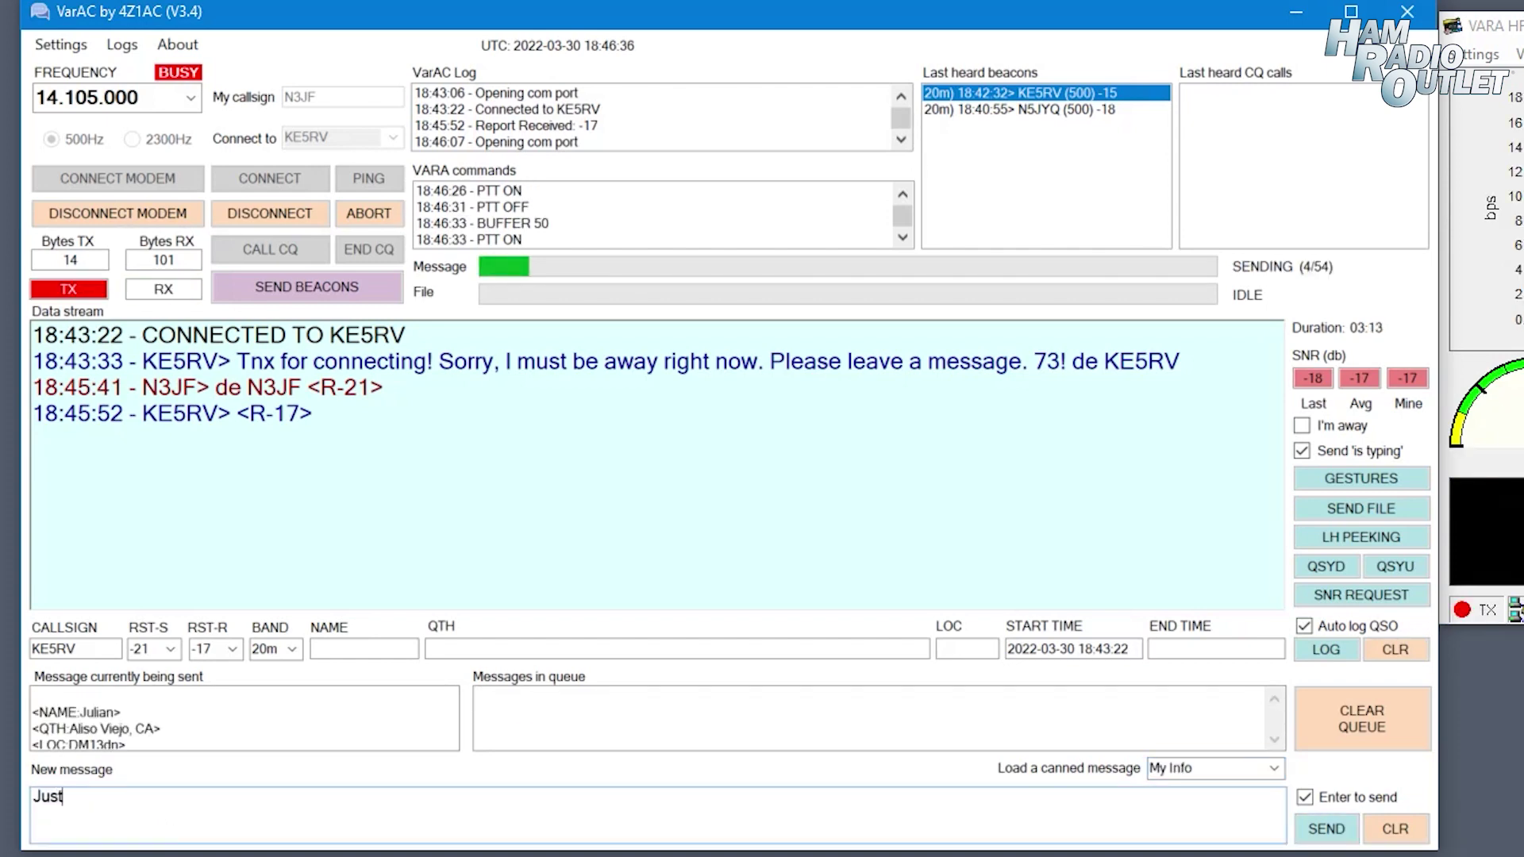
{"action": "type", "text": " sent my info for your log. 73"}
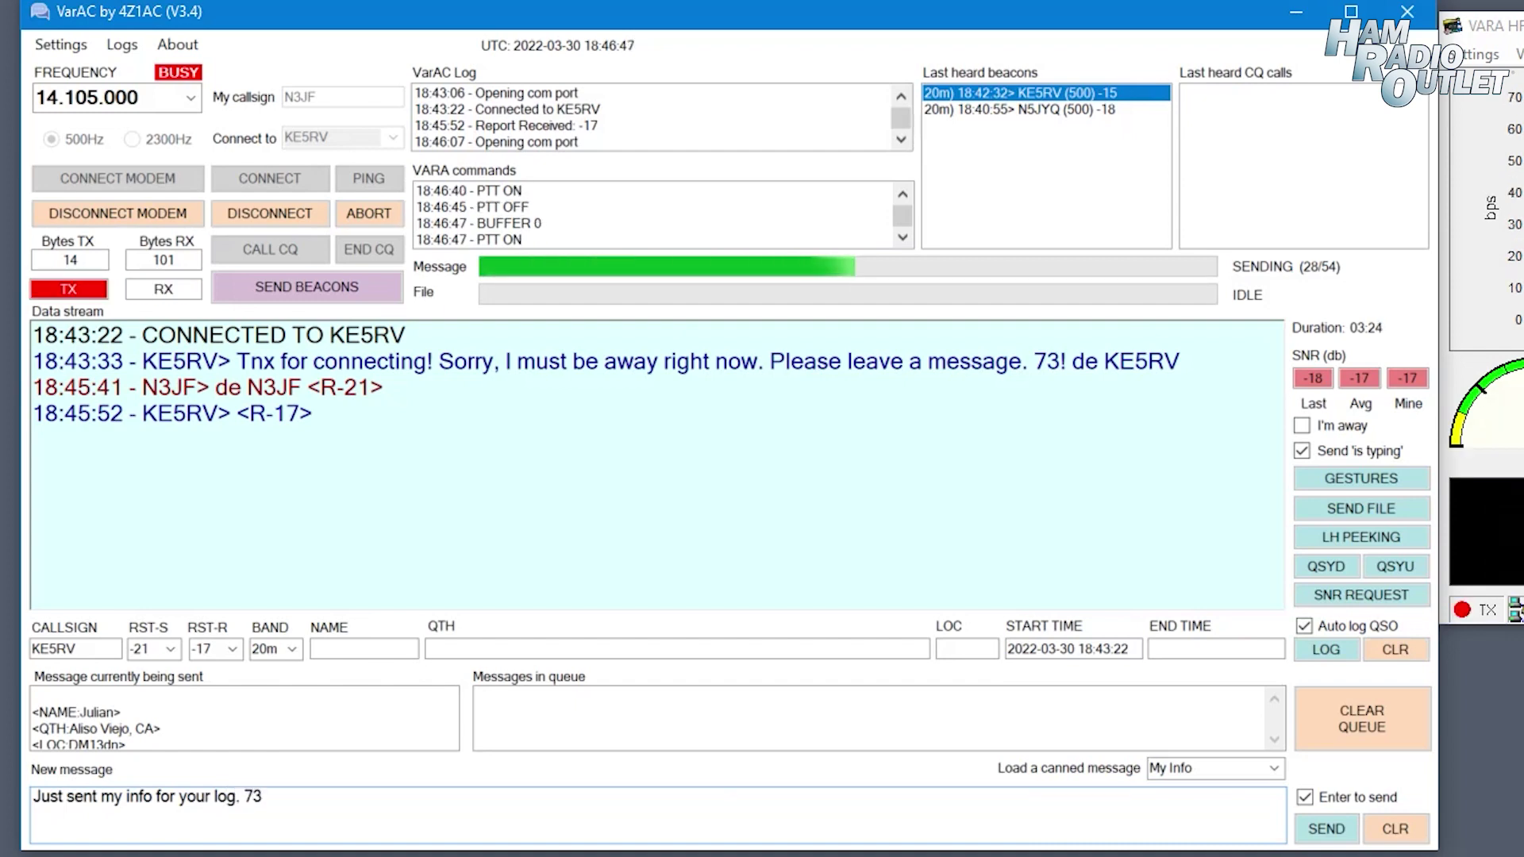
{"action": "key", "text": "Return"}
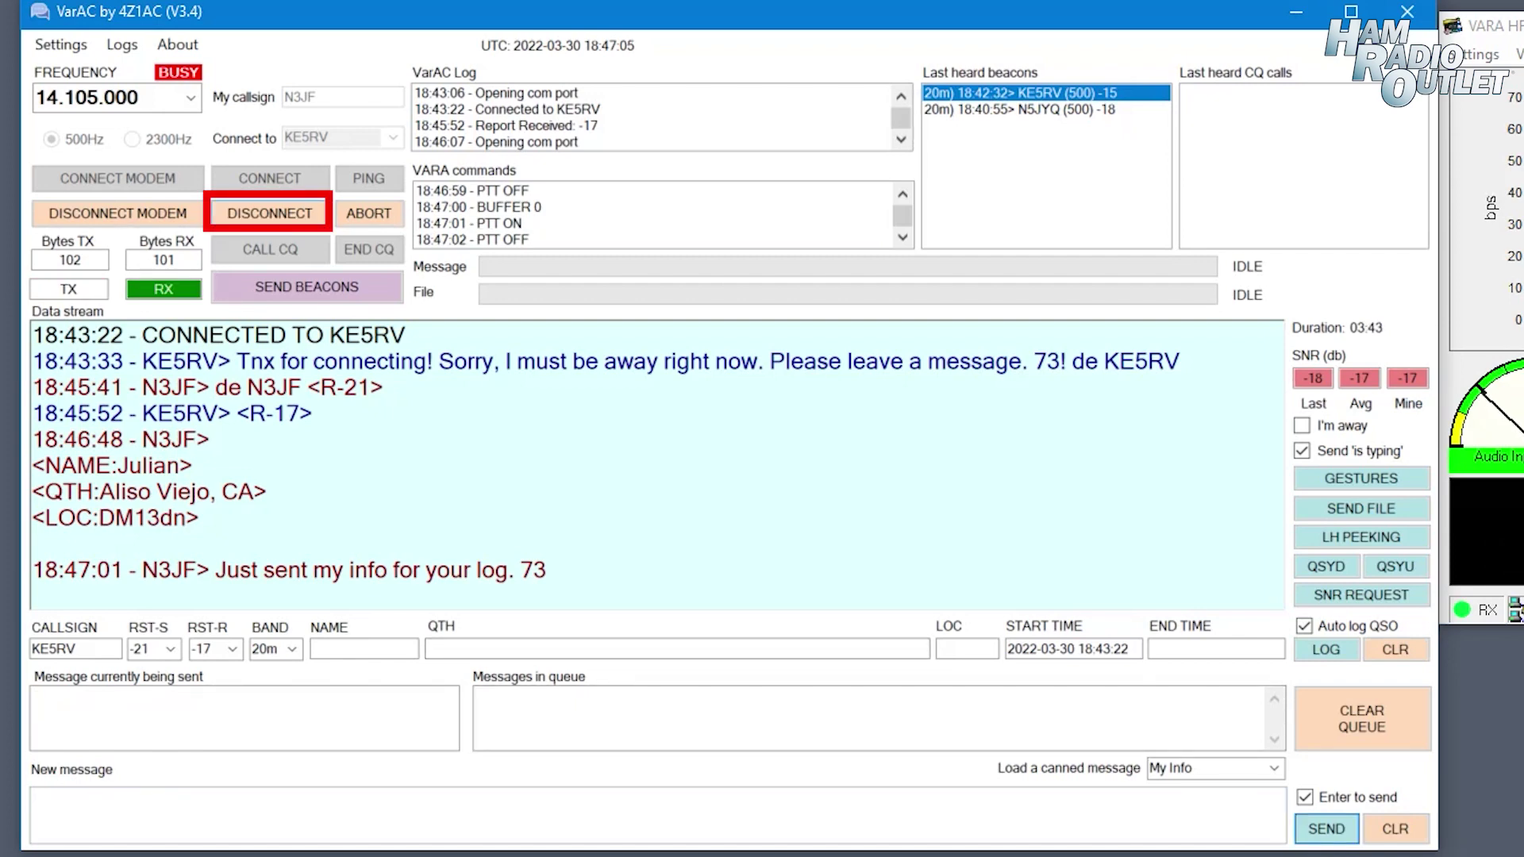
{"action": "left_click", "coordinate": [270, 213]}
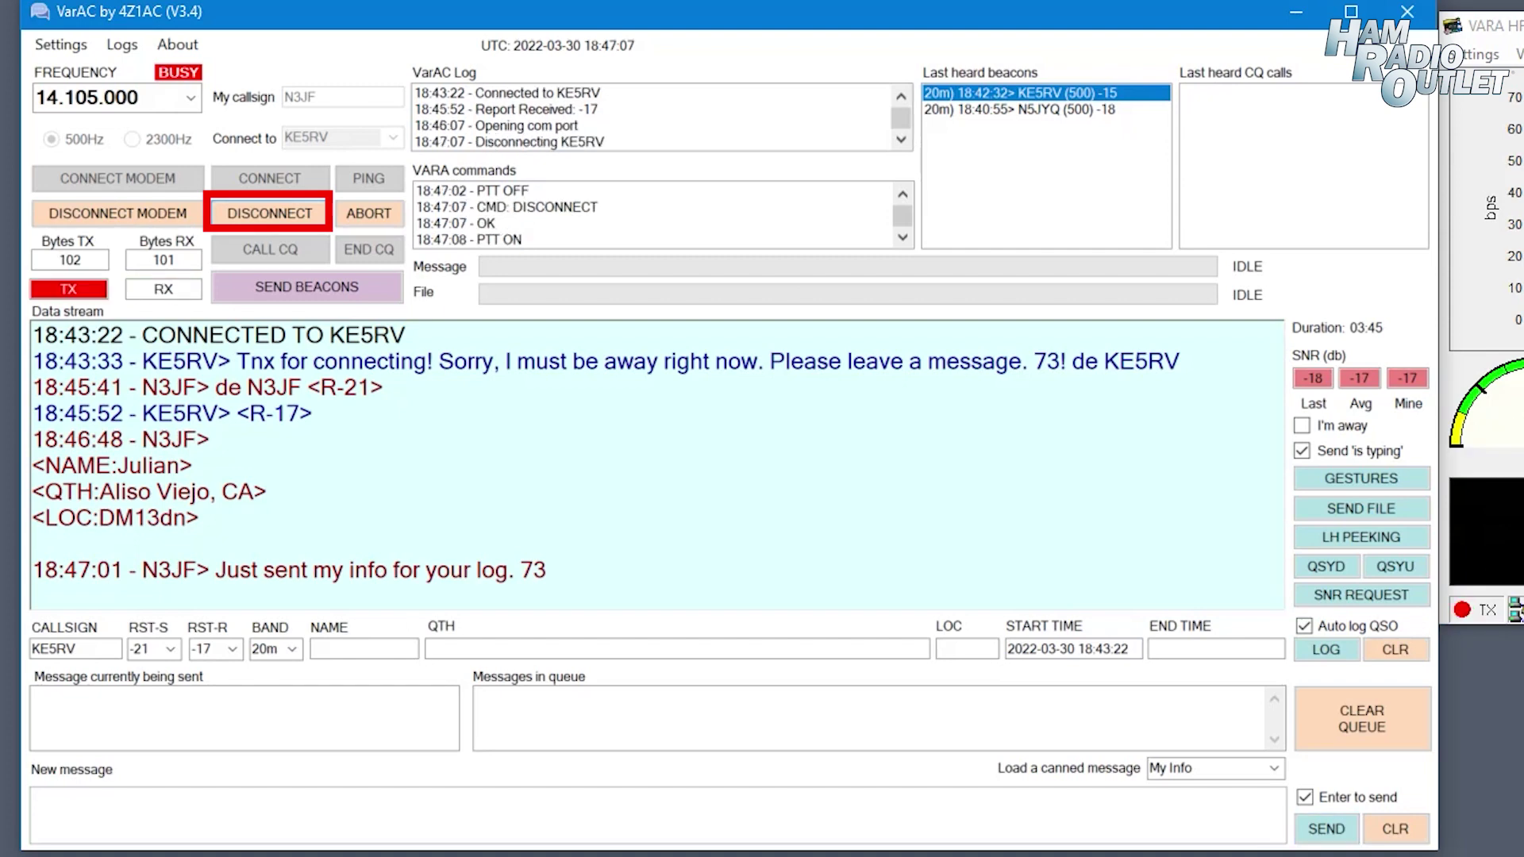